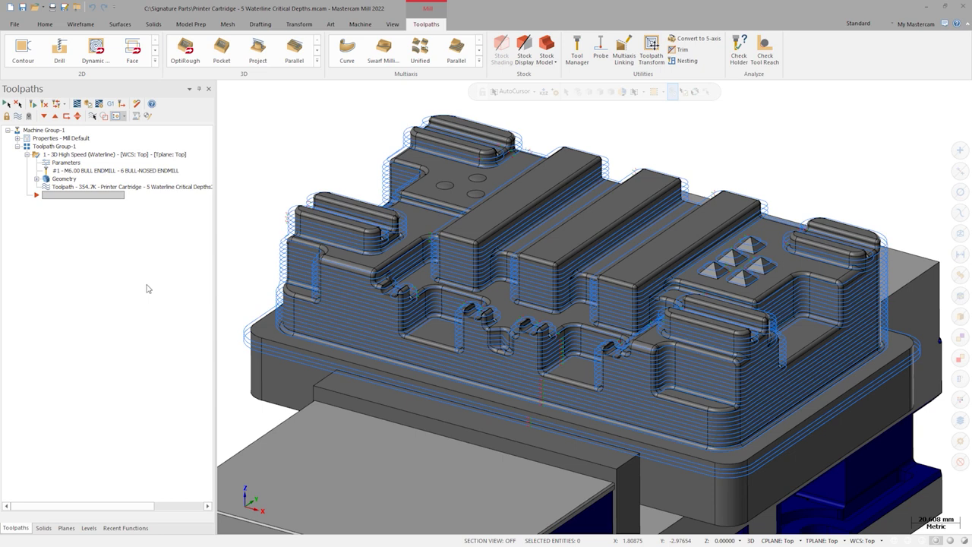
Launch the backplot of the 3D High Speed Waterline toolpath on the cartridge core.
{"action": "left_click", "coordinate": [90, 117]}
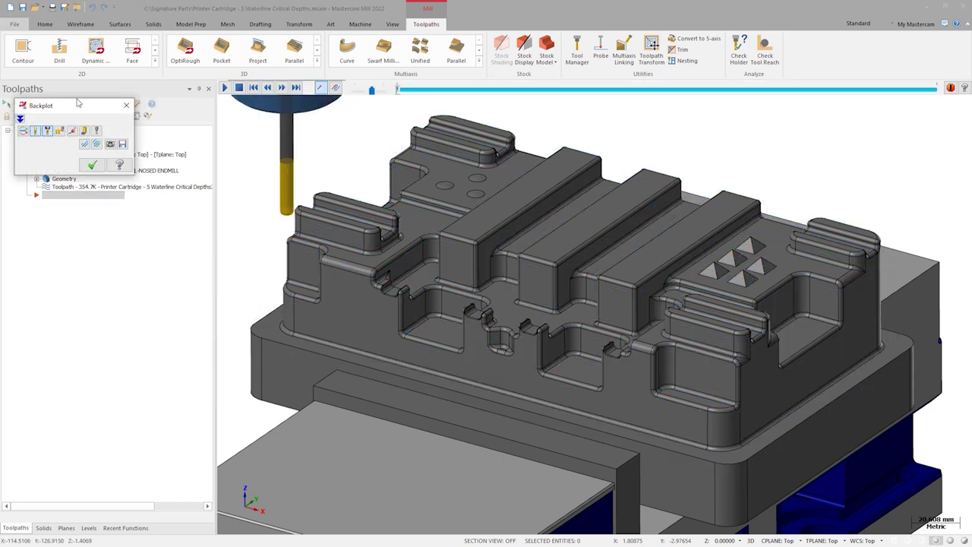
Play the waterline backplot at higher speed, zooming in on the walls and tool, then close it.
{"action": "left_click", "coordinate": [224, 87]}
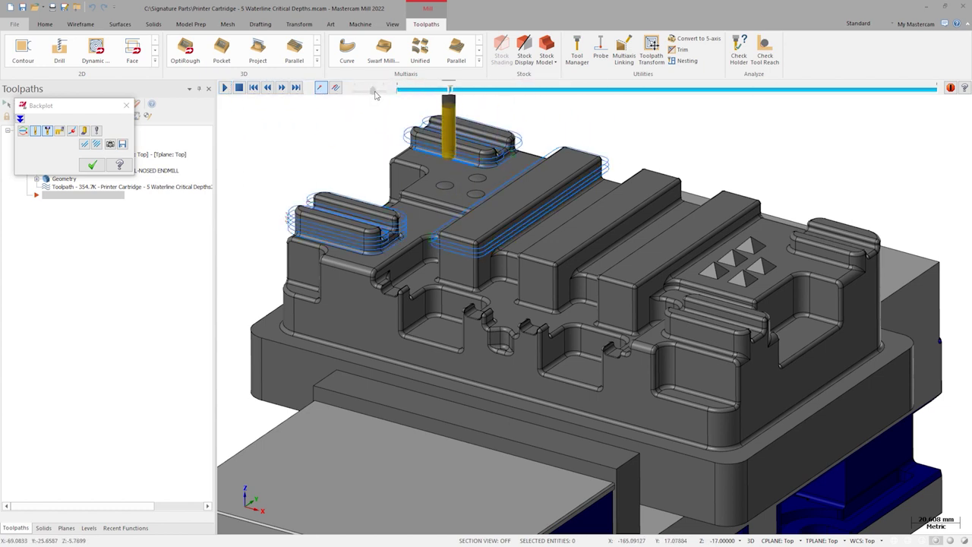
{"action": "left_click_drag", "start_coordinate": [371, 90], "coordinate": [380, 90]}
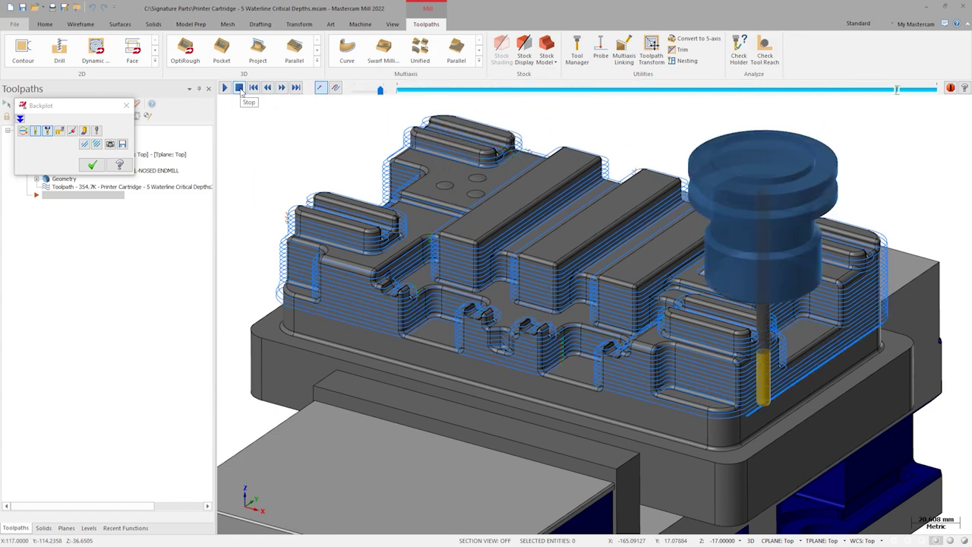
{"action": "key", "text": "Page_Up"}
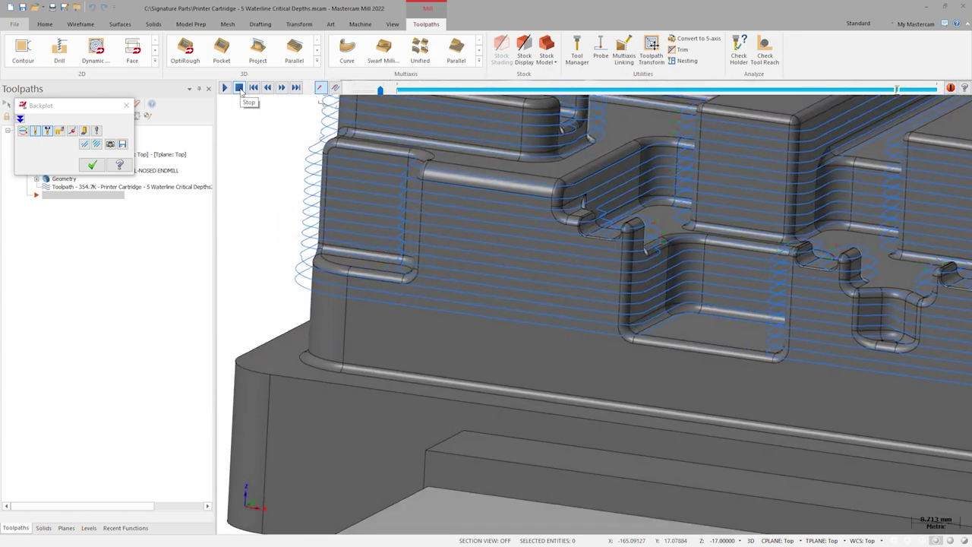
{"action": "key", "text": "Page_Up"}
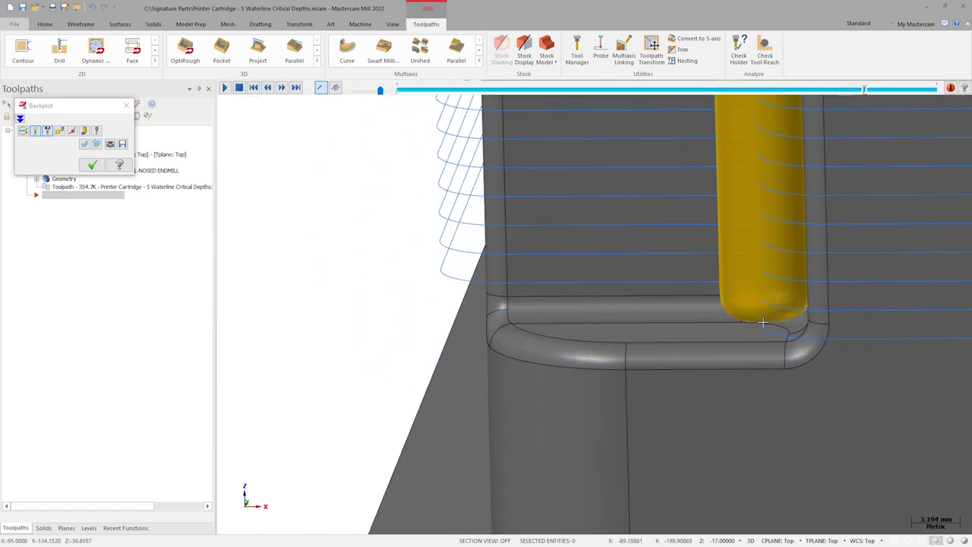
{"action": "key", "text": "Down"}
{"action": "key", "text": "Page_Up"}
{"action": "key", "text": "Page_Down"}
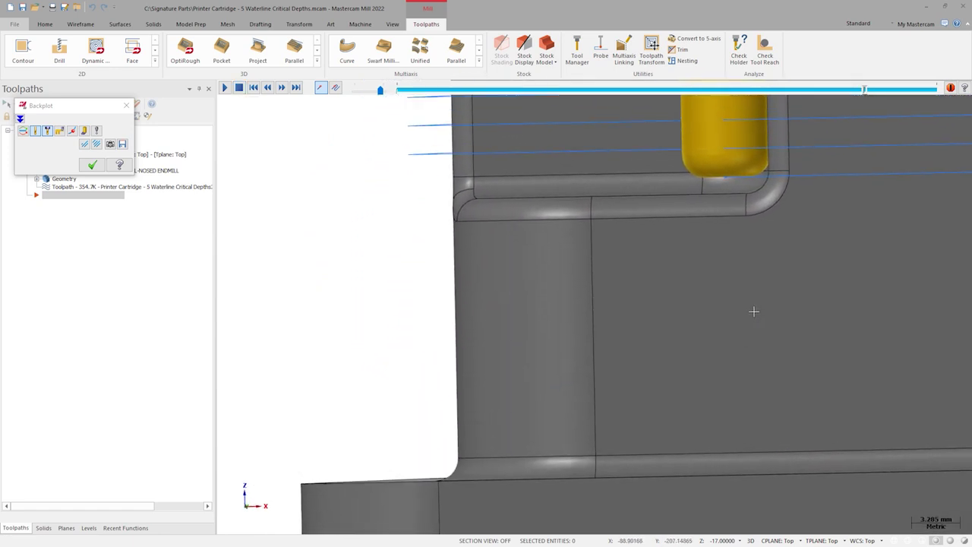
{"action": "key", "text": "Up"}
{"action": "key", "text": "Right"}
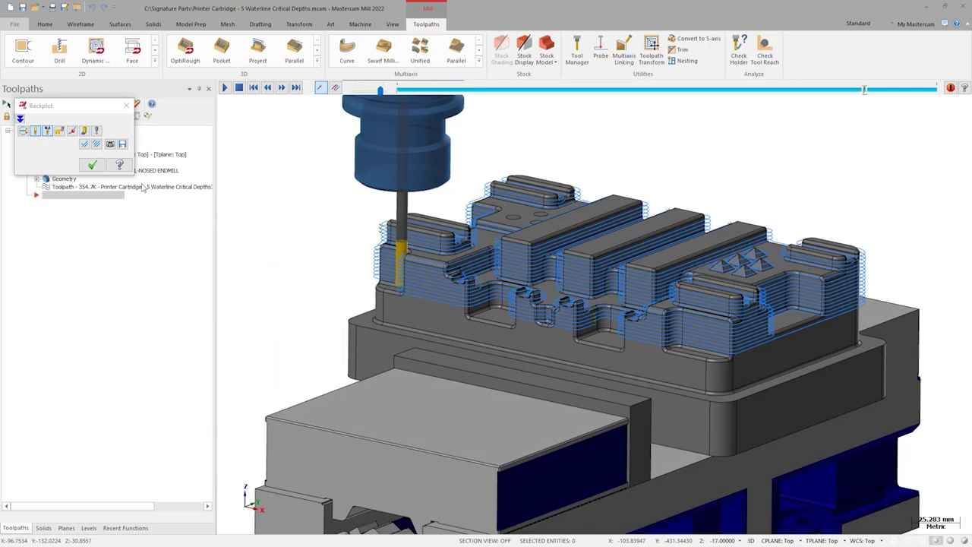
{"action": "left_click", "coordinate": [126, 106]}
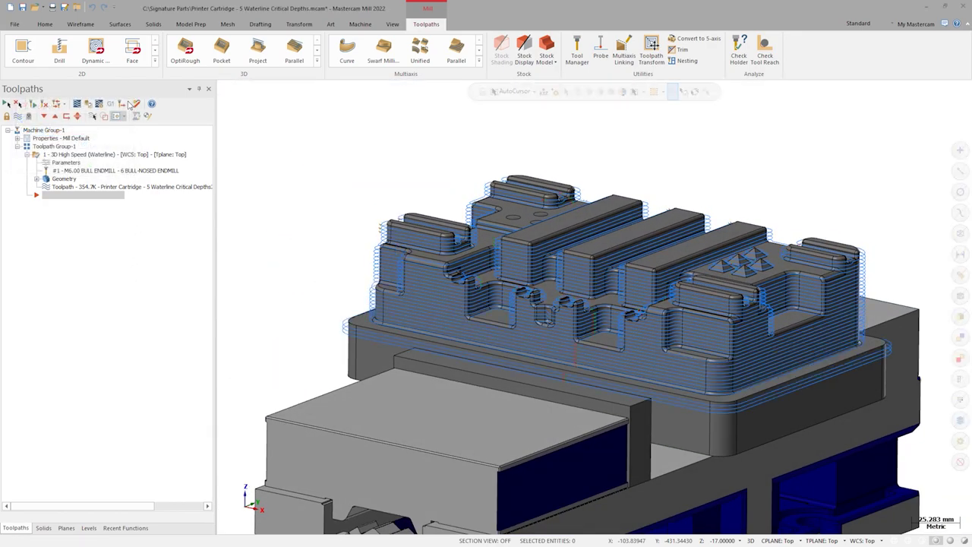
Regenerate the waterline toolpath with Critical Depths left at Include flats.
{"action": "left_click", "coordinate": [67, 163]}
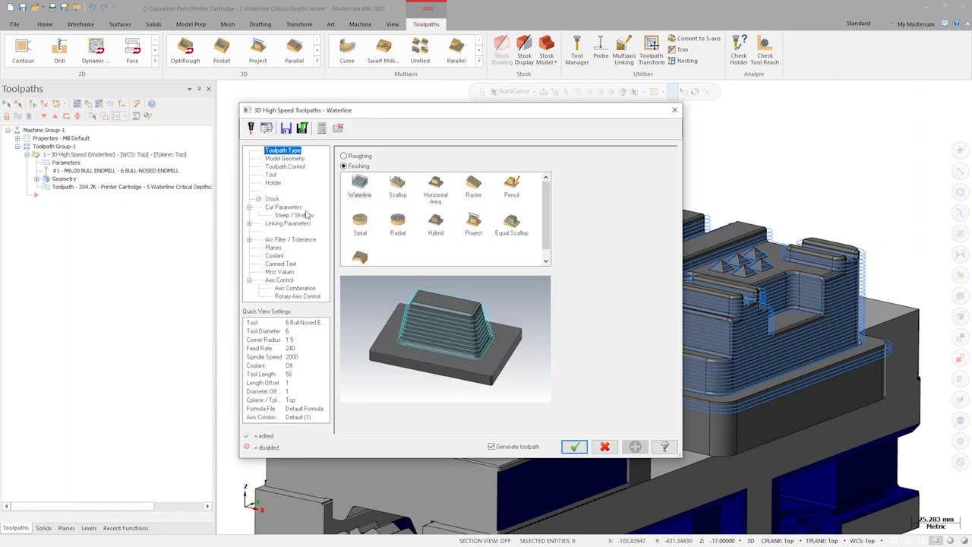
{"action": "left_click", "coordinate": [284, 208]}
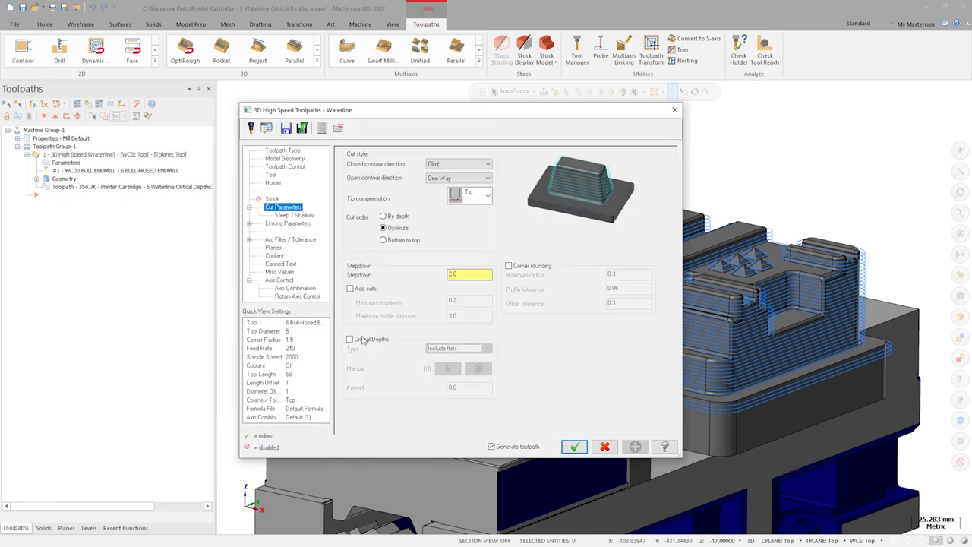
{"action": "left_click", "coordinate": [576, 449]}
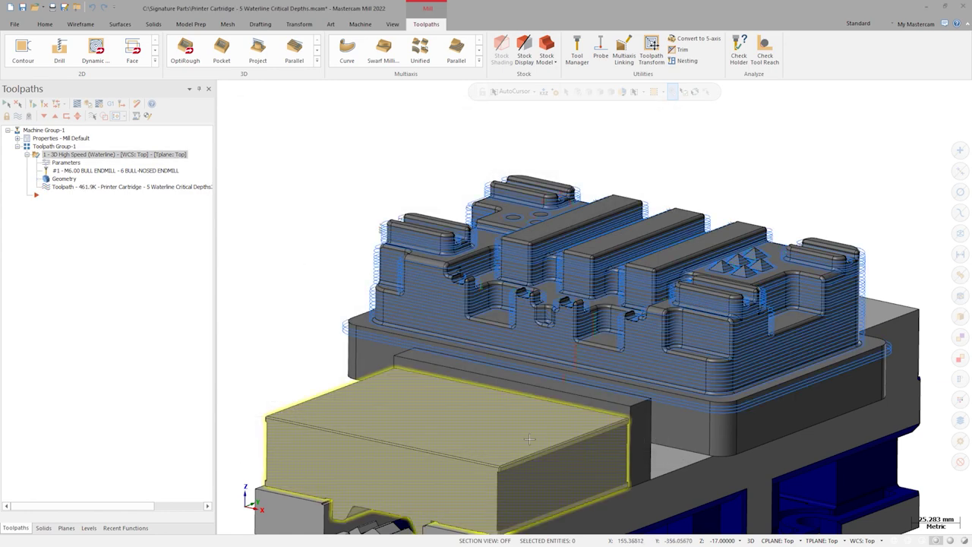
Backplot the regenerated toolpath, scrubbing to the end and zooming on the pocket walls, then close it.
{"action": "left_click", "coordinate": [78, 104]}
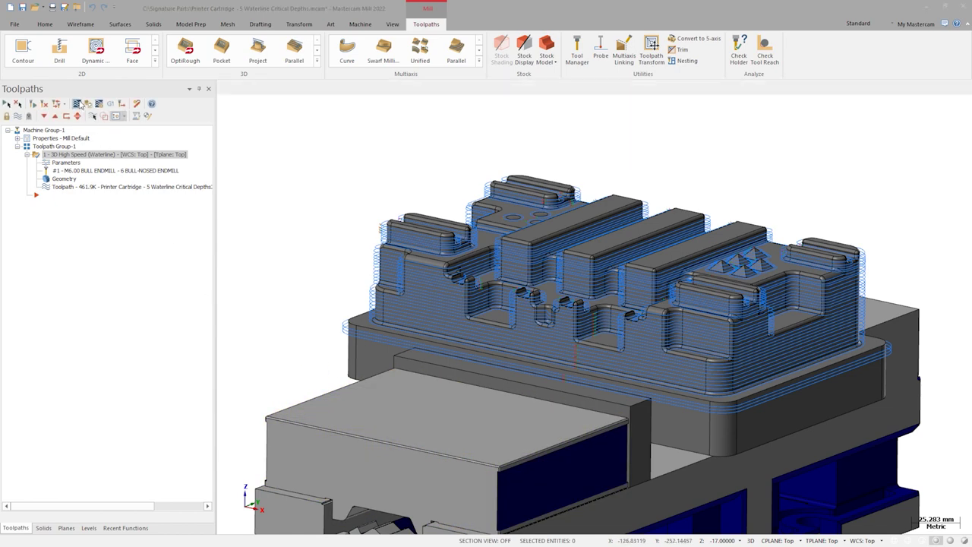
{"action": "mouse_move", "coordinate": [395, 92]}
{"action": "left_mouse_down"}
{"action": "mouse_move", "coordinate": [603, 113]}
{"action": "mouse_move", "coordinate": [913, 112]}
{"action": "left_mouse_up"}
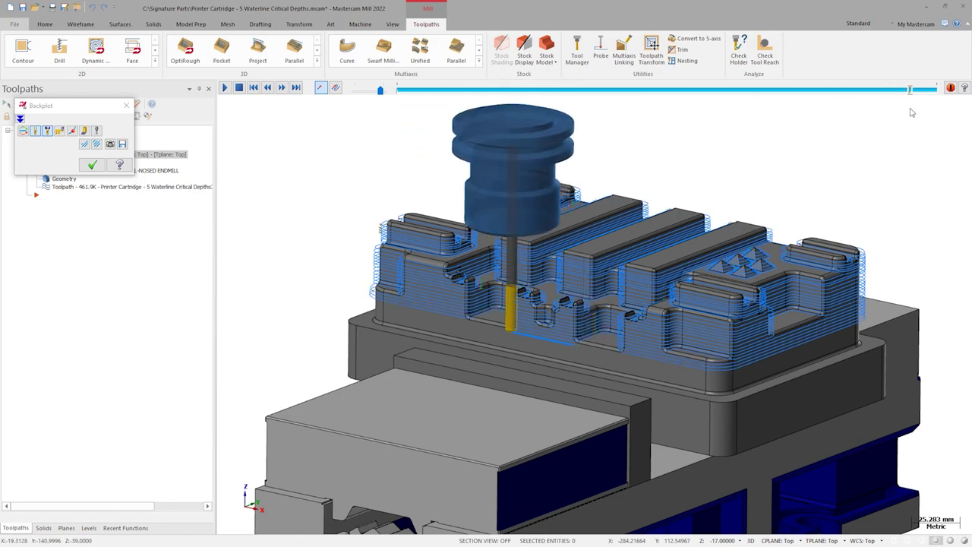
{"action": "scroll", "coordinate": [912, 112], "scroll_direction": "up", "scroll_amount": 8}
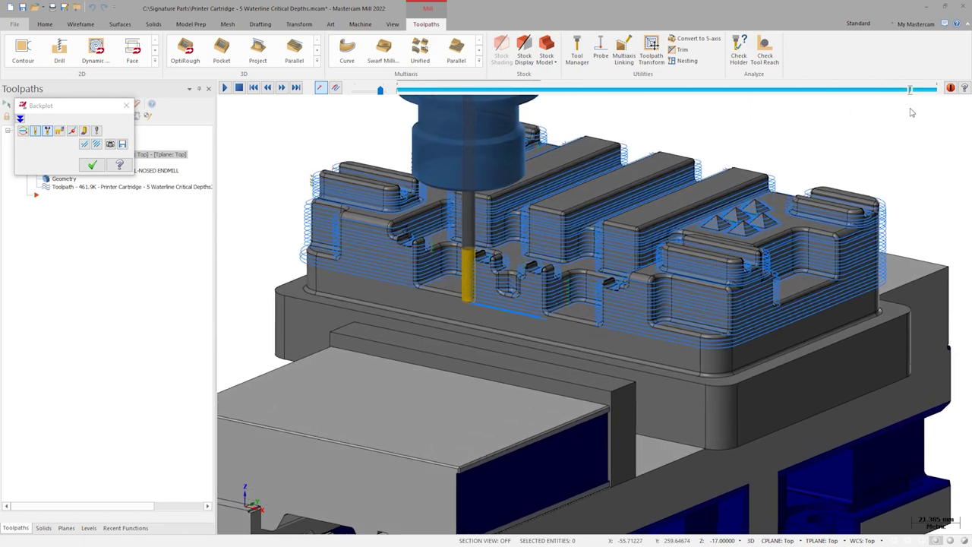
{"action": "scroll", "coordinate": [910, 108], "scroll_direction": "up", "scroll_amount": 5}
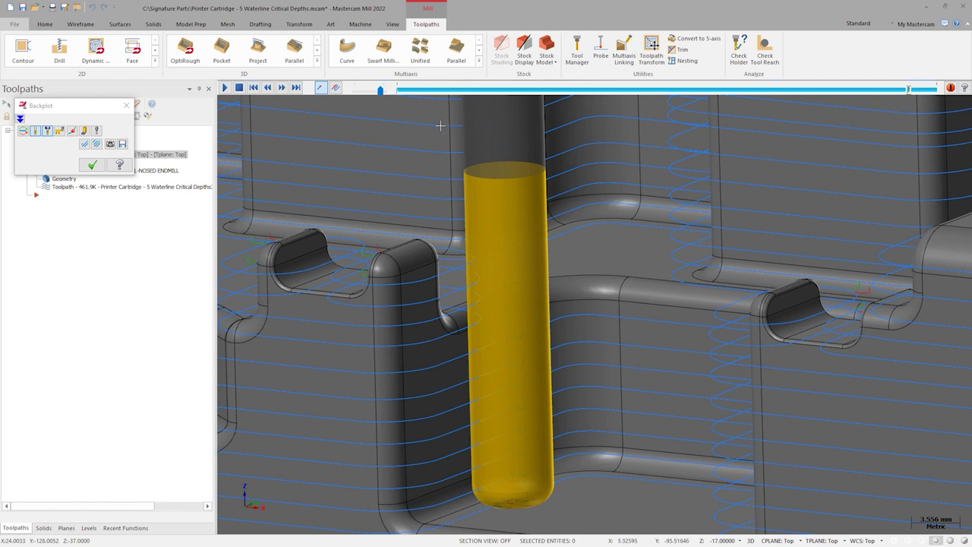
{"action": "left_click", "coordinate": [126, 105]}
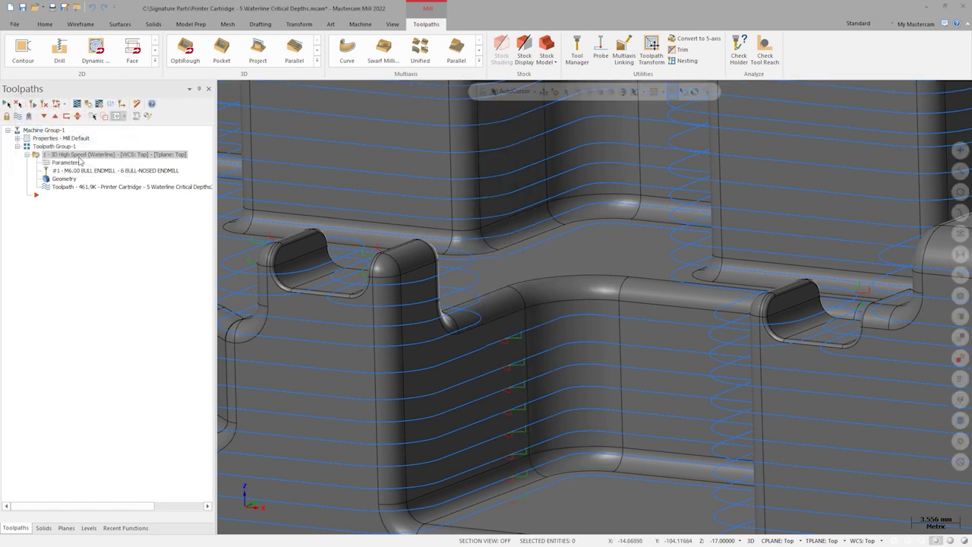
Set the Critical Depths type to Flats only and regenerate the waterline toolpath.
{"action": "left_click", "coordinate": [68, 163]}
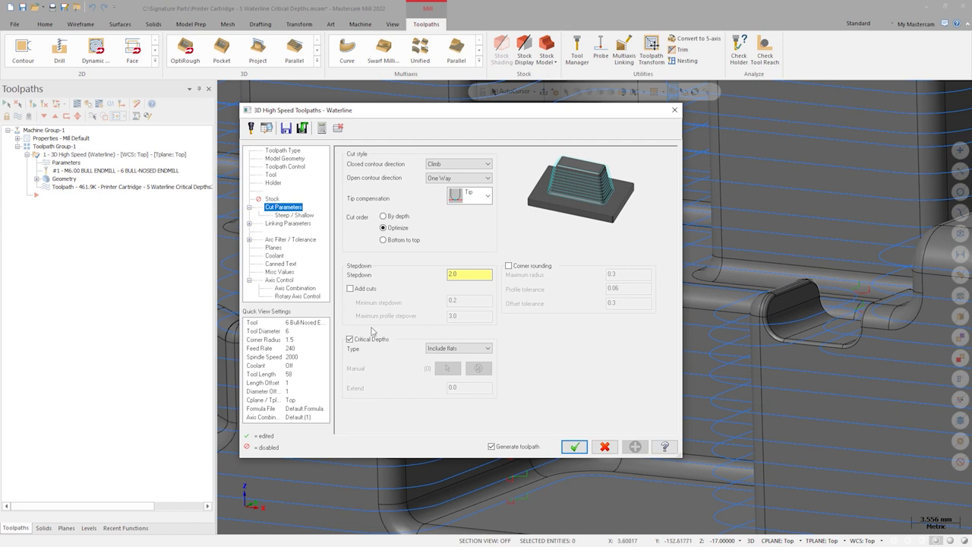
{"action": "left_click", "coordinate": [443, 350]}
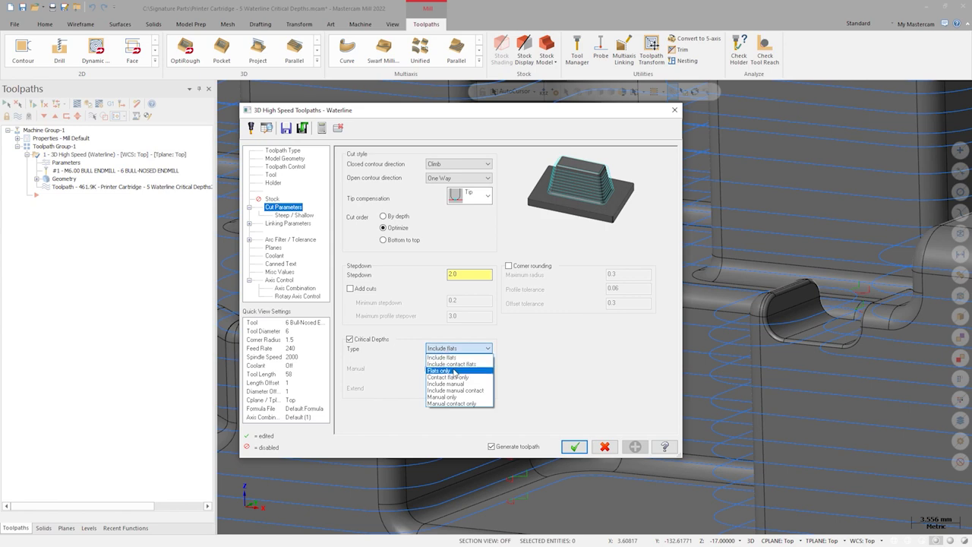
{"action": "left_click", "coordinate": [455, 371]}
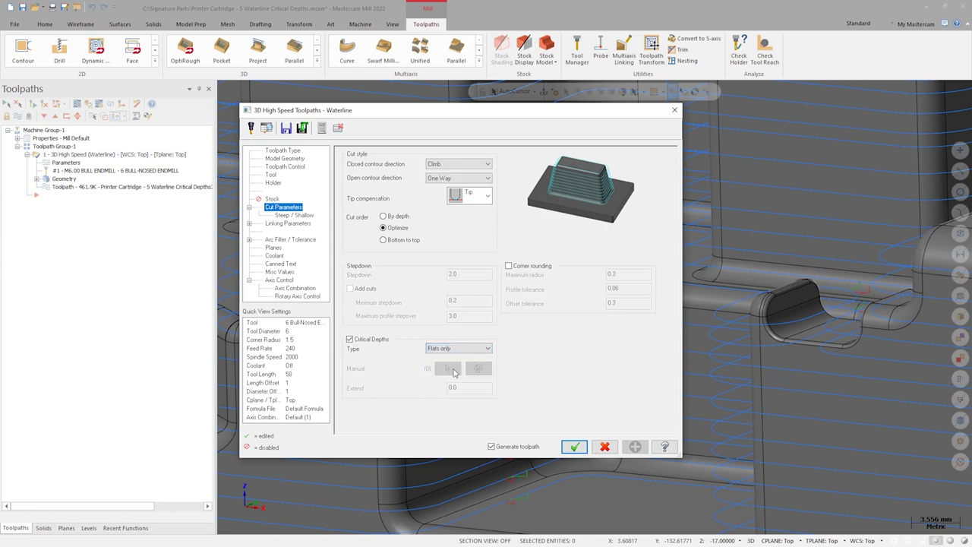
{"action": "left_click", "coordinate": [575, 448]}
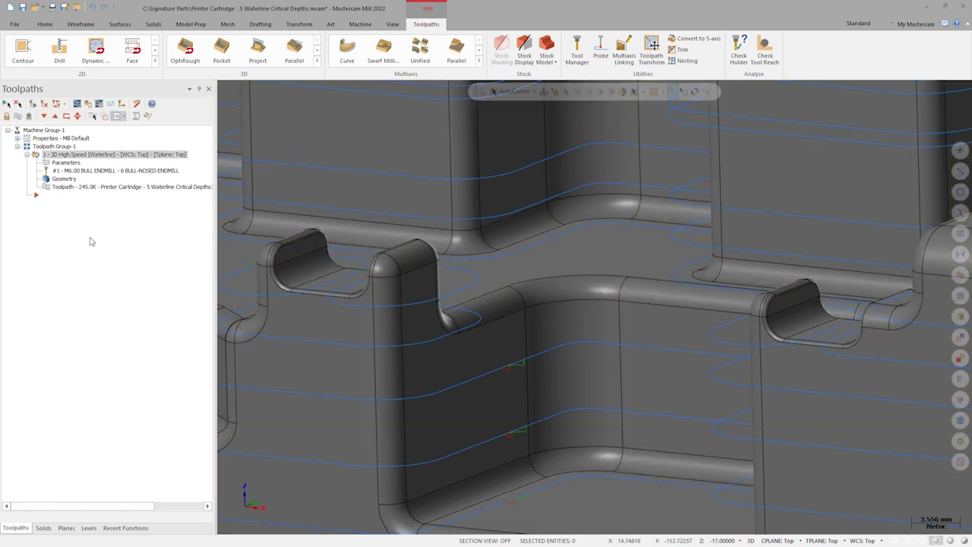
Backplot the Flats only toolpath across the whole part, then reopen its parameters.
{"action": "key", "text": "alt+F1"}
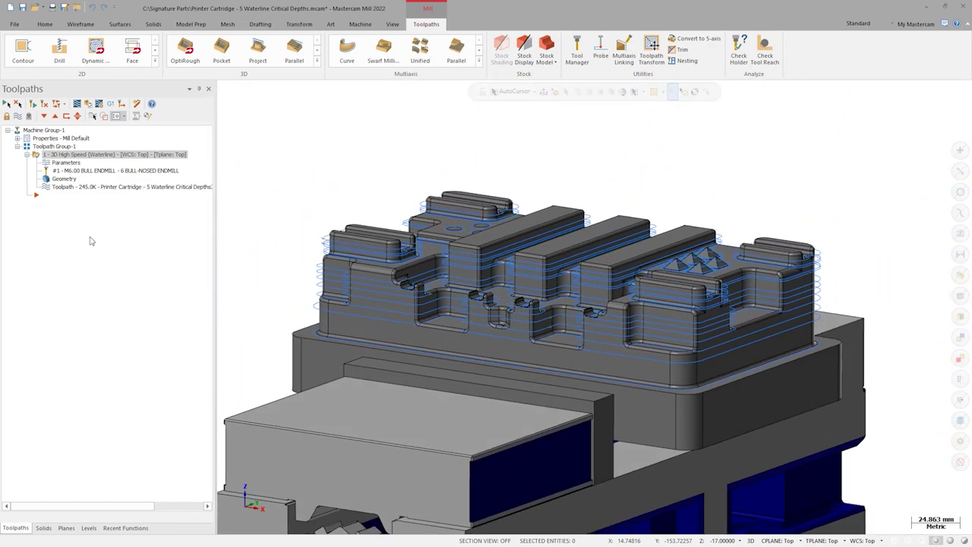
{"action": "key", "text": "alt+b"}
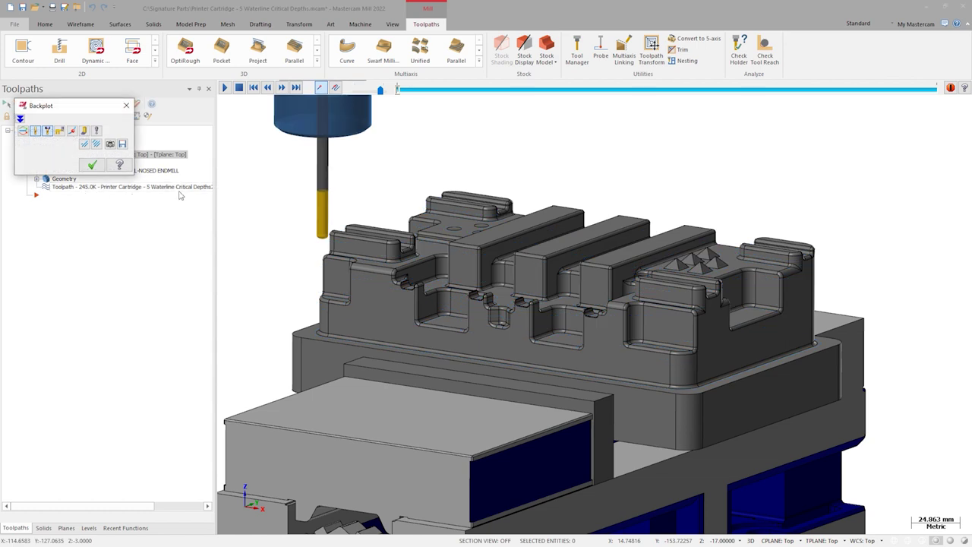
{"action": "mouse_move", "coordinate": [400, 91]}
{"action": "left_mouse_down"}
{"action": "mouse_move", "coordinate": [571, 91]}
{"action": "mouse_move", "coordinate": [578, 101]}
{"action": "mouse_move", "coordinate": [940, 91]}
{"action": "left_mouse_up"}
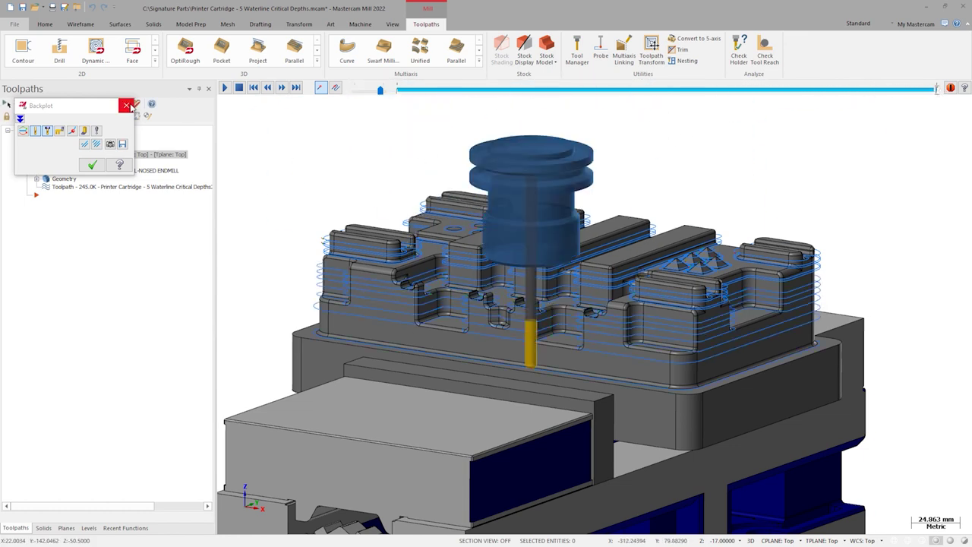
{"action": "left_click", "coordinate": [127, 105]}
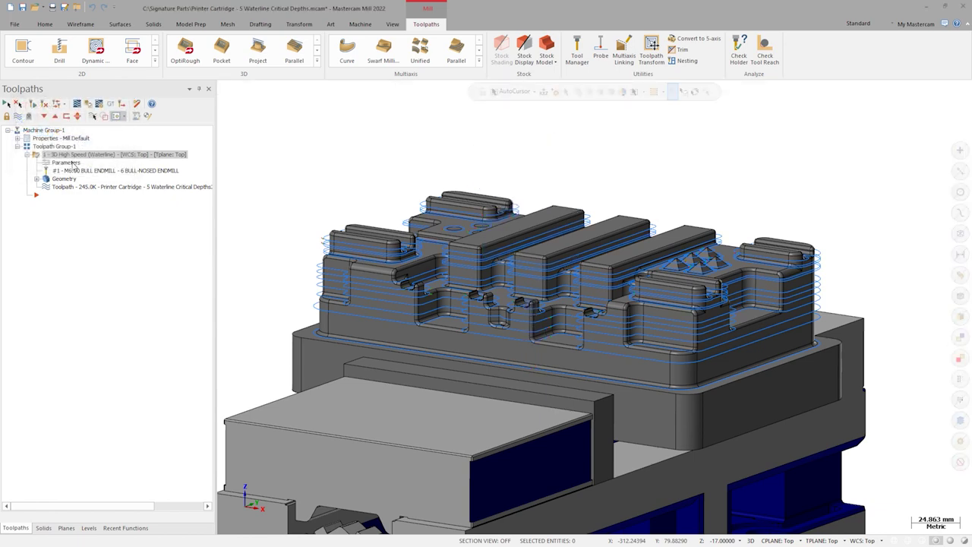
{"action": "left_click", "coordinate": [65, 162]}
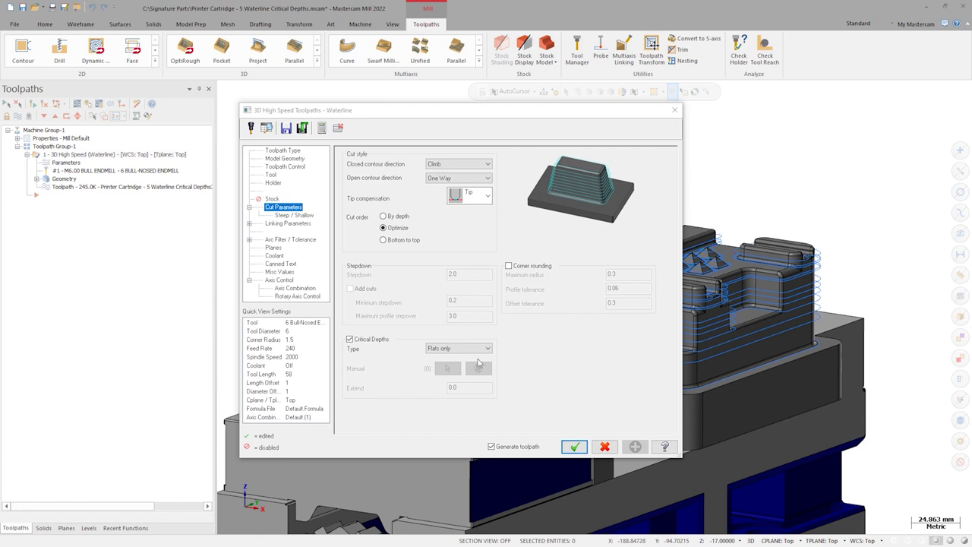
{"action": "left_click", "coordinate": [484, 350]}
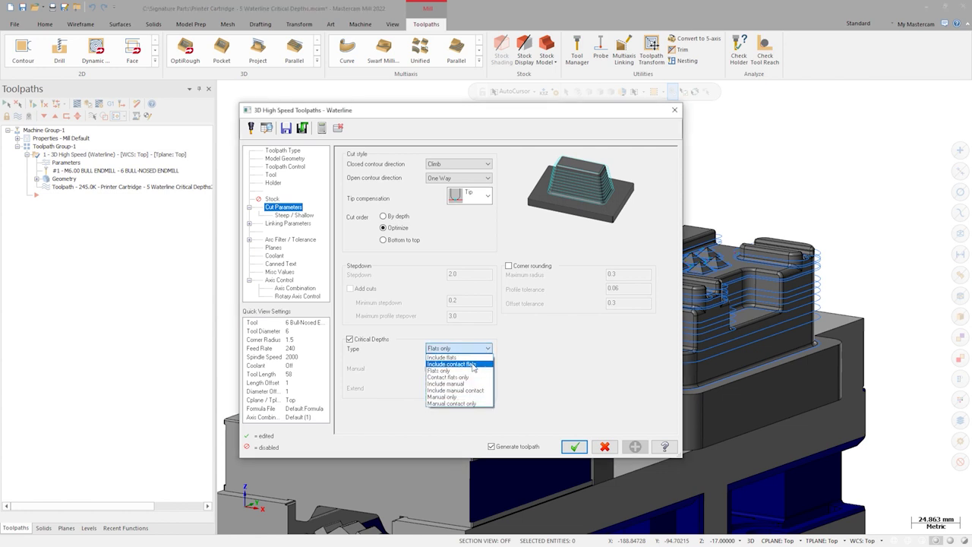
{"action": "left_click", "coordinate": [472, 365]}
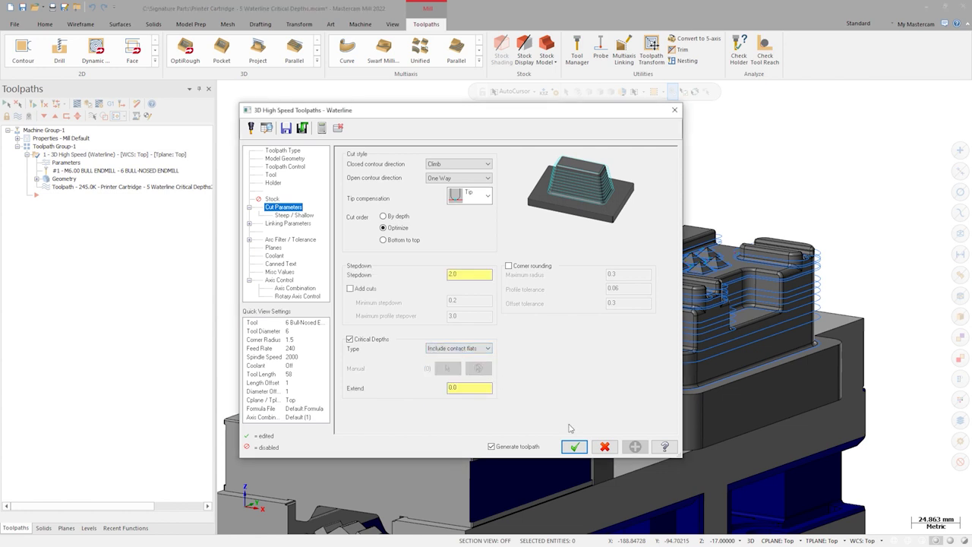
{"action": "left_click", "coordinate": [575, 448]}
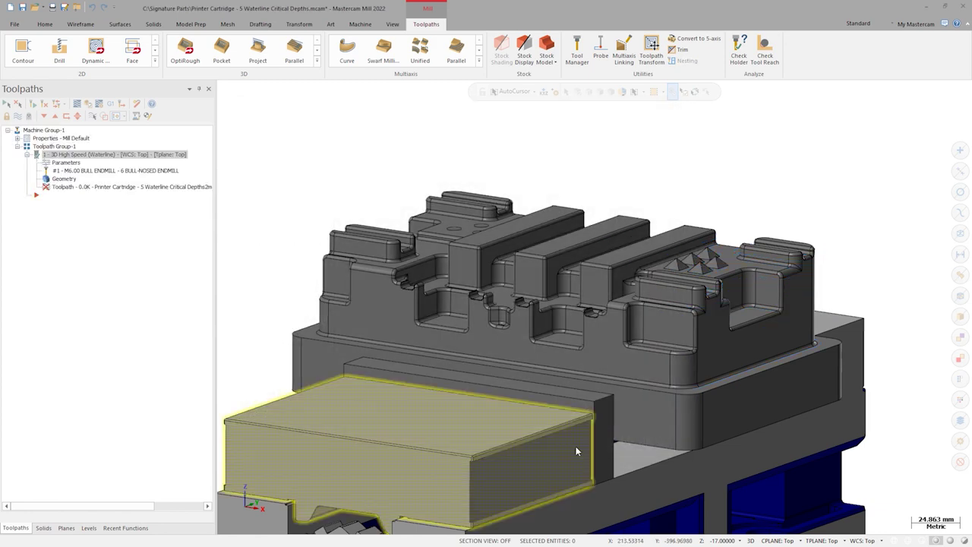
{"action": "left_click", "coordinate": [77, 104]}
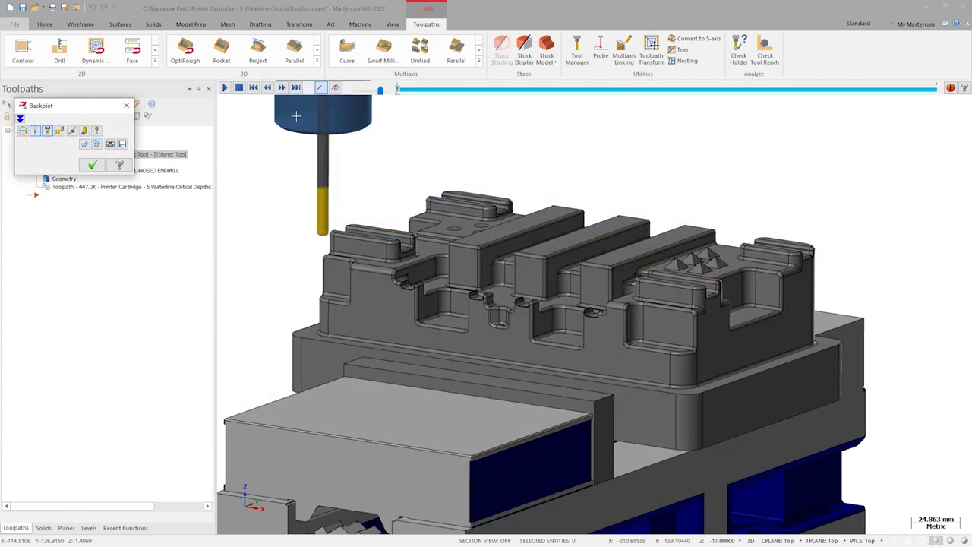
{"action": "mouse_move", "coordinate": [400, 90]}
{"action": "left_mouse_down"}
{"action": "mouse_move", "coordinate": [577, 112]}
{"action": "mouse_move", "coordinate": [899, 116]}
{"action": "left_mouse_up"}
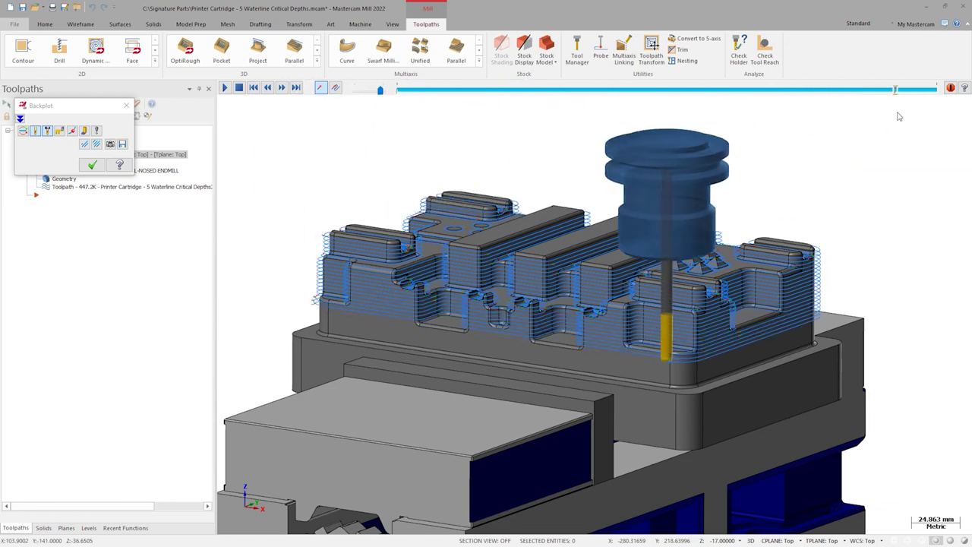
{"action": "scroll", "coordinate": [899, 116], "scroll_direction": "up", "scroll_amount": 5}
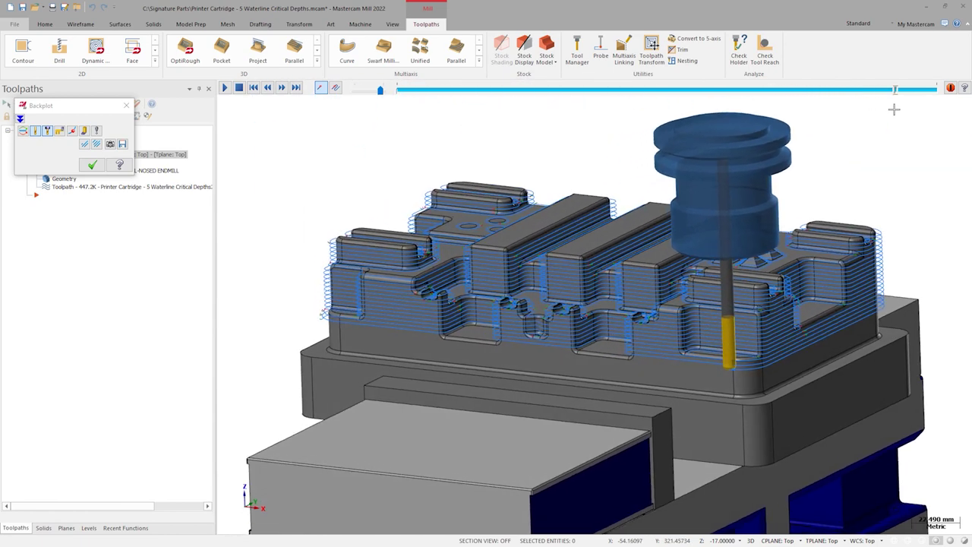
{"action": "scroll", "coordinate": [894, 110], "scroll_direction": "up", "scroll_amount": 8}
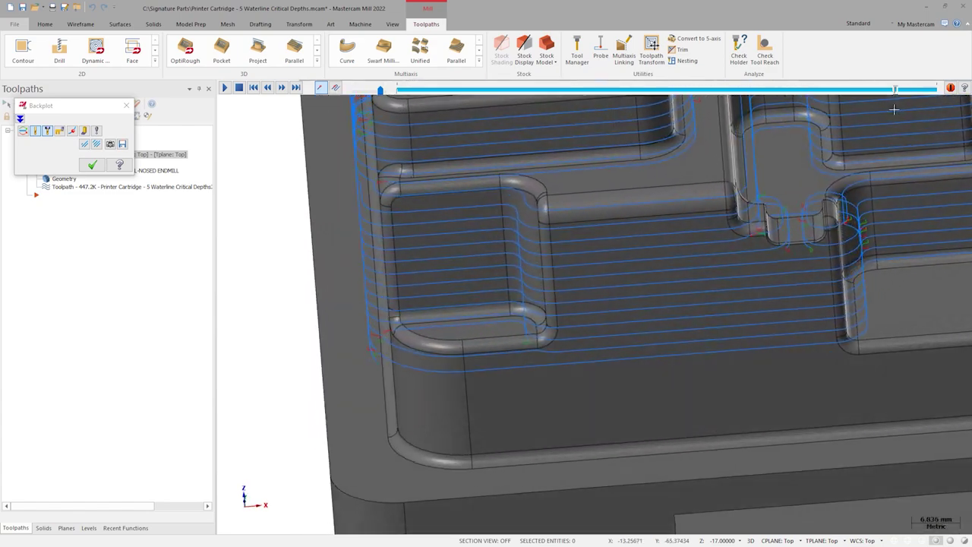
{"action": "scroll", "coordinate": [894, 110], "scroll_direction": "up", "scroll_amount": 1}
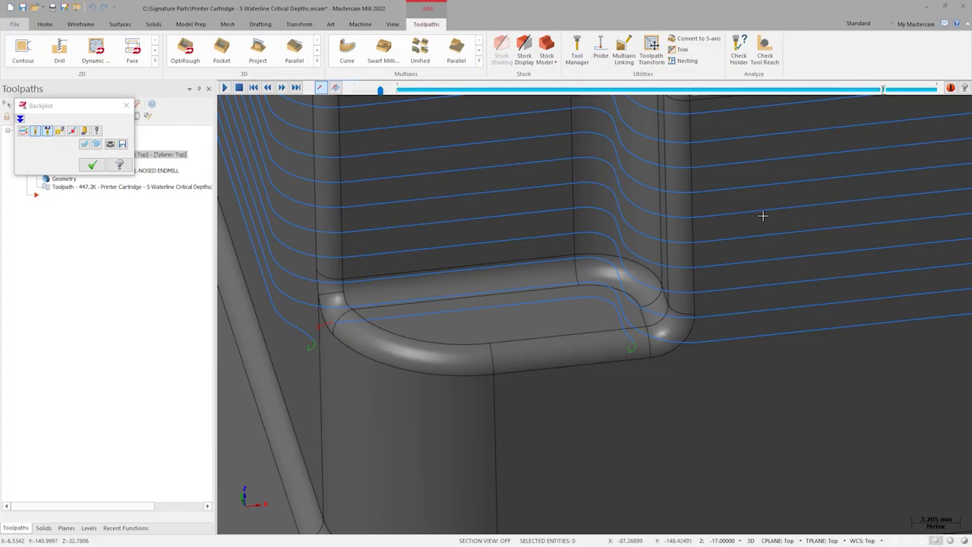
{"action": "left_click", "coordinate": [123, 107]}
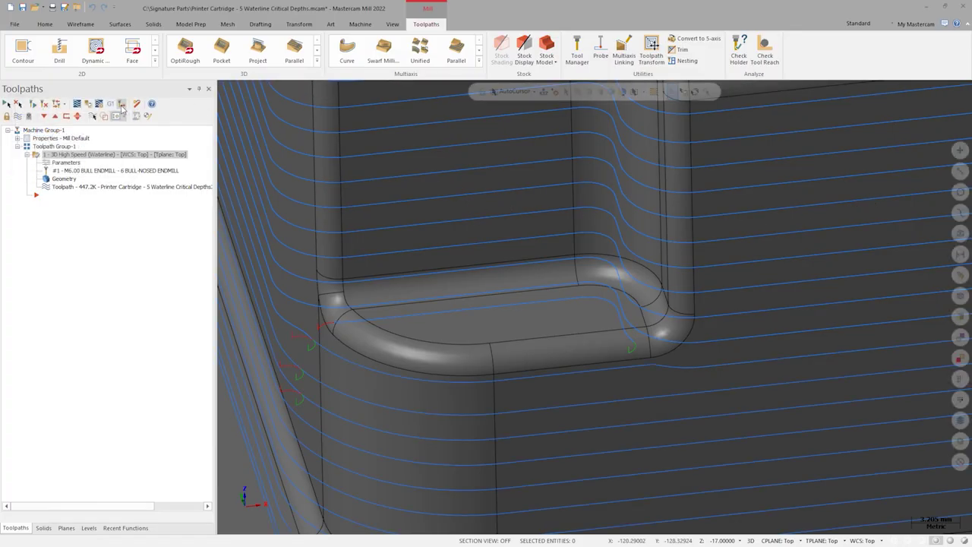
Set the Critical Depths type to Contact flats only and regenerate the toolpath.
{"action": "left_click", "coordinate": [56, 164]}
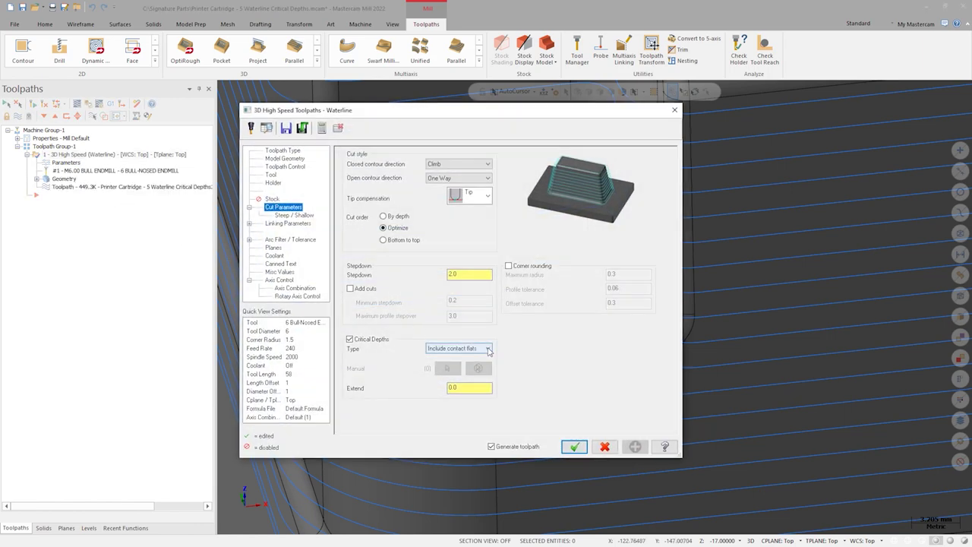
{"action": "left_click", "coordinate": [488, 349]}
{"action": "left_click", "coordinate": [480, 376]}
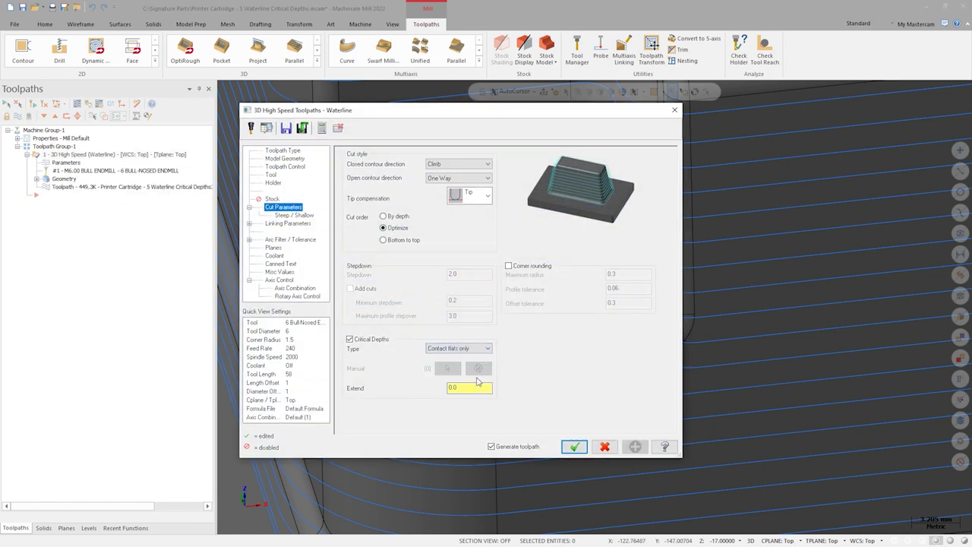
{"action": "left_click", "coordinate": [575, 447]}
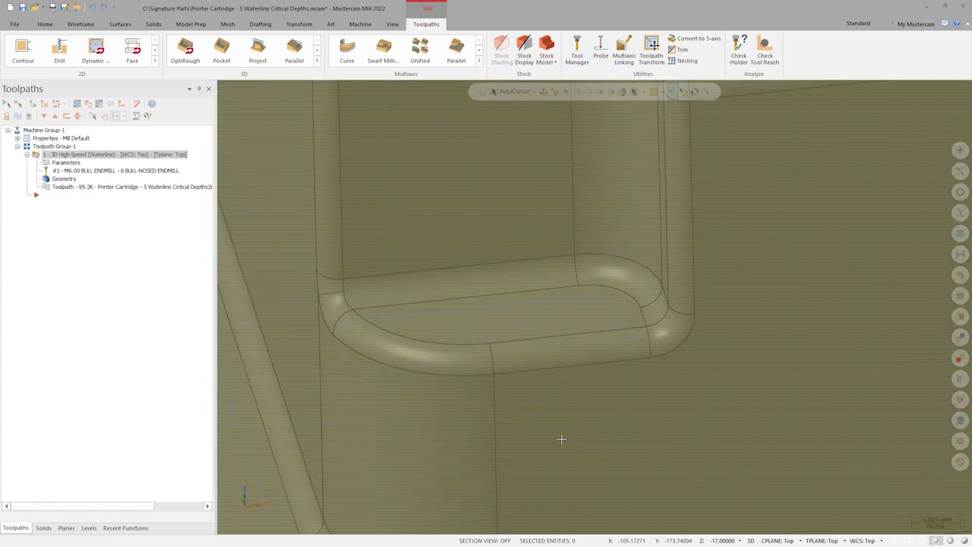
Play the backplot of the Contact flats only toolpath, then close it.
{"action": "scroll", "coordinate": [353, 352], "scroll_direction": "down", "scroll_amount": 10}
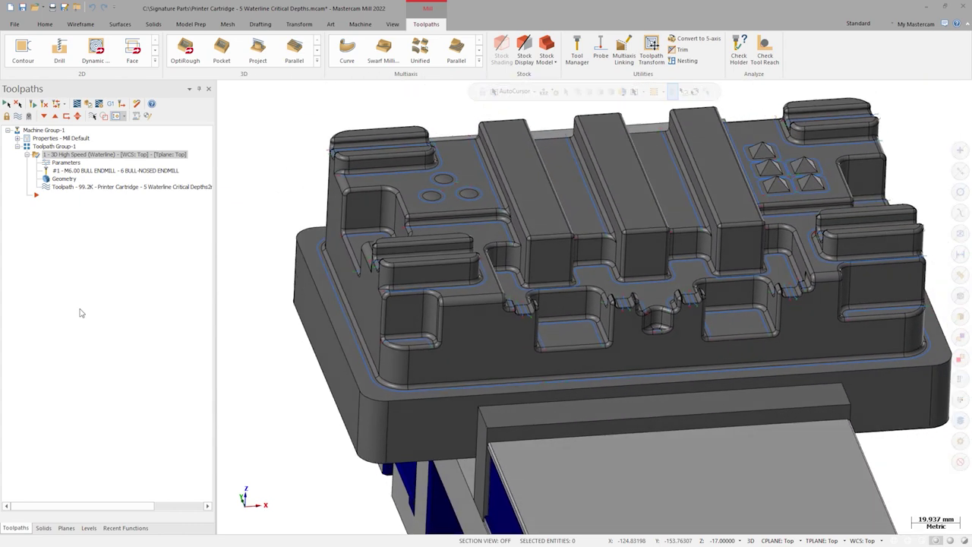
{"action": "left_click", "coordinate": [76, 103]}
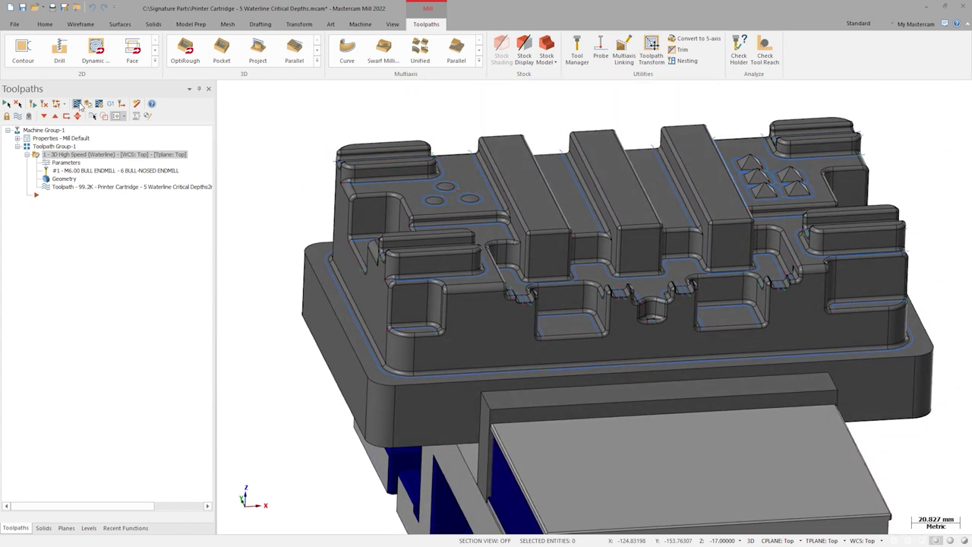
{"action": "left_click", "coordinate": [225, 87]}
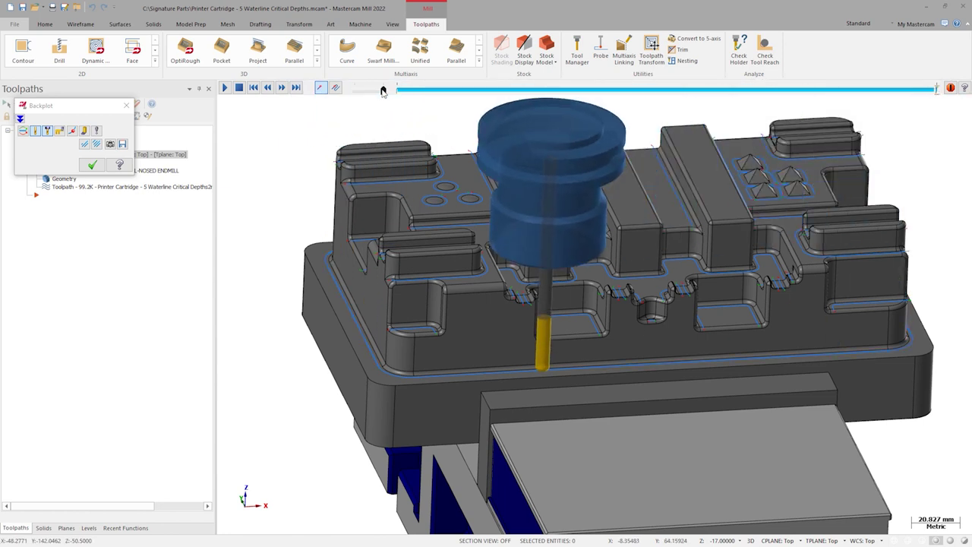
{"action": "left_click", "coordinate": [126, 109]}
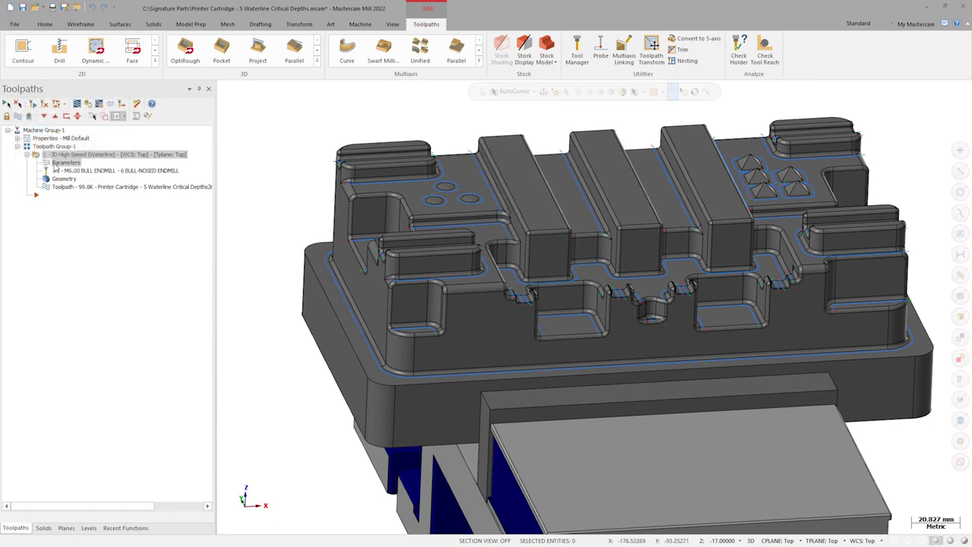
Apply a 20.0 critical depth Extend, regenerate, and play the waterline backplot through.
{"action": "left_click", "coordinate": [55, 165]}
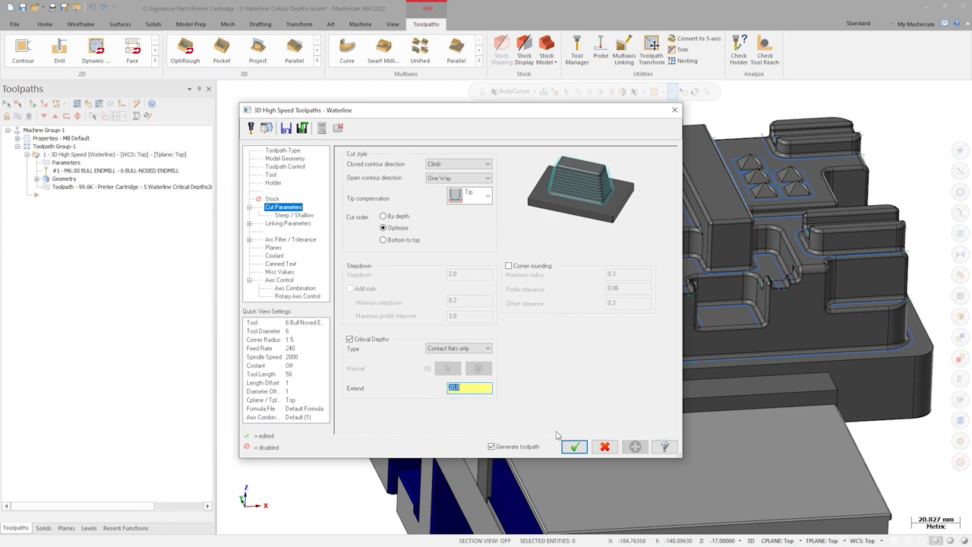
{"action": "left_click", "coordinate": [575, 447]}
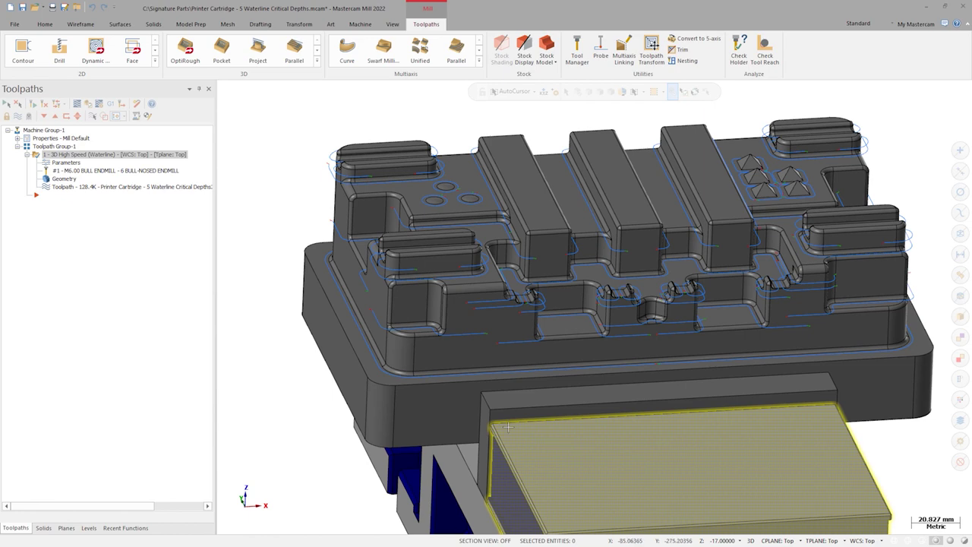
{"action": "left_click", "coordinate": [77, 104]}
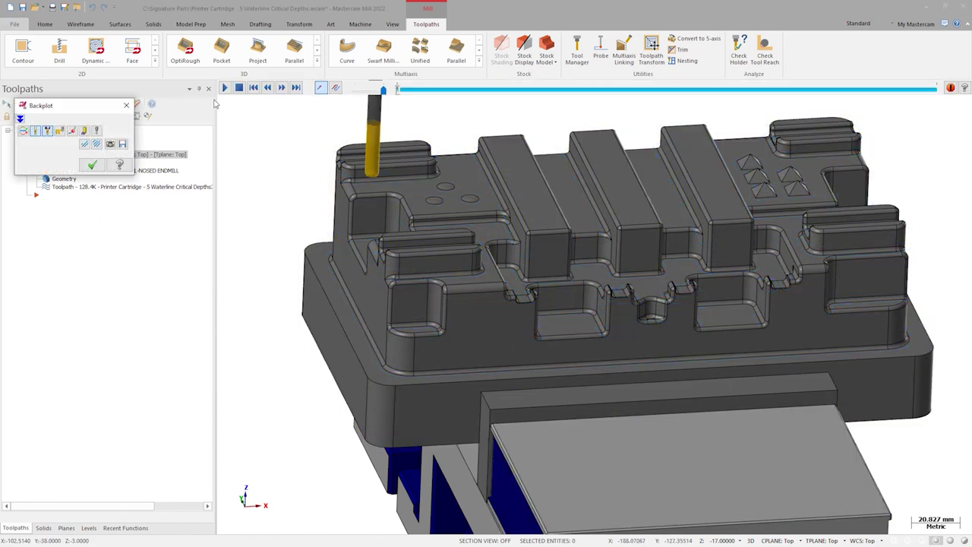
{"action": "left_click", "coordinate": [225, 88]}
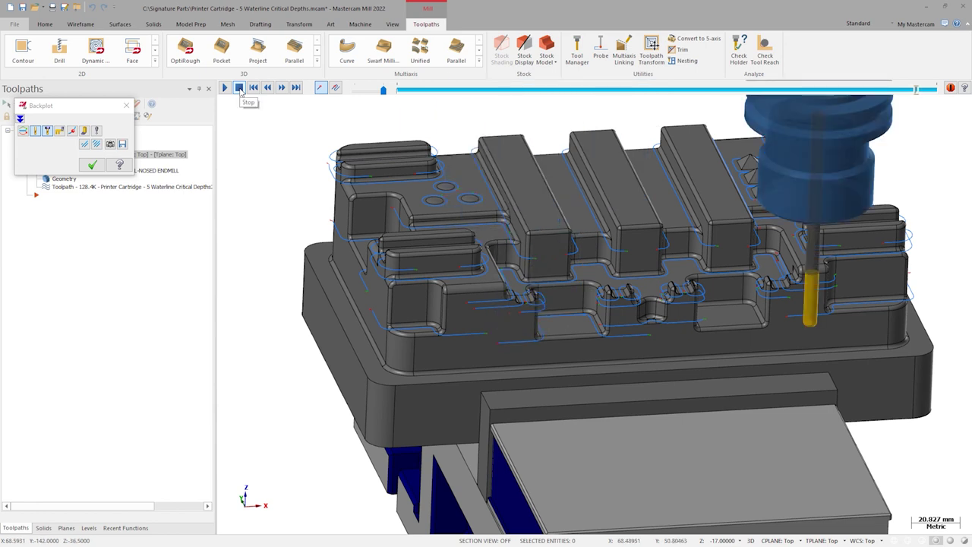
{"action": "left_click", "coordinate": [126, 106]}
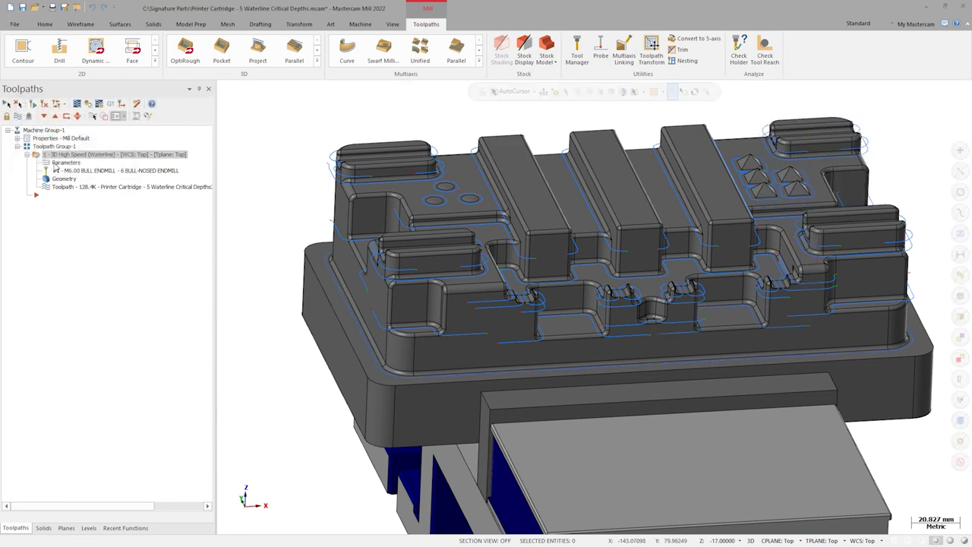
Set Critical Depths to Include manual with two picked depths, regenerate, and start its backplot.
{"action": "left_click", "coordinate": [55, 163]}
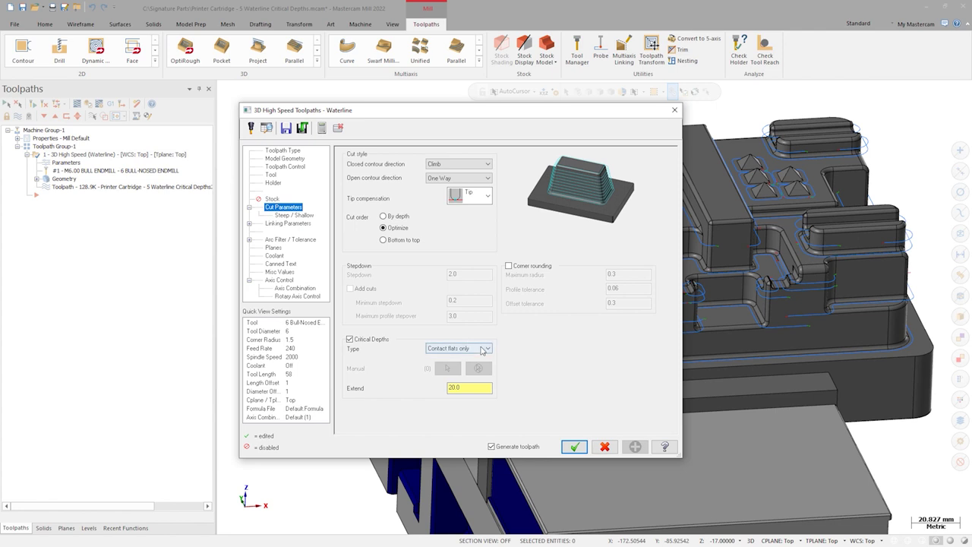
{"action": "left_click", "coordinate": [481, 350]}
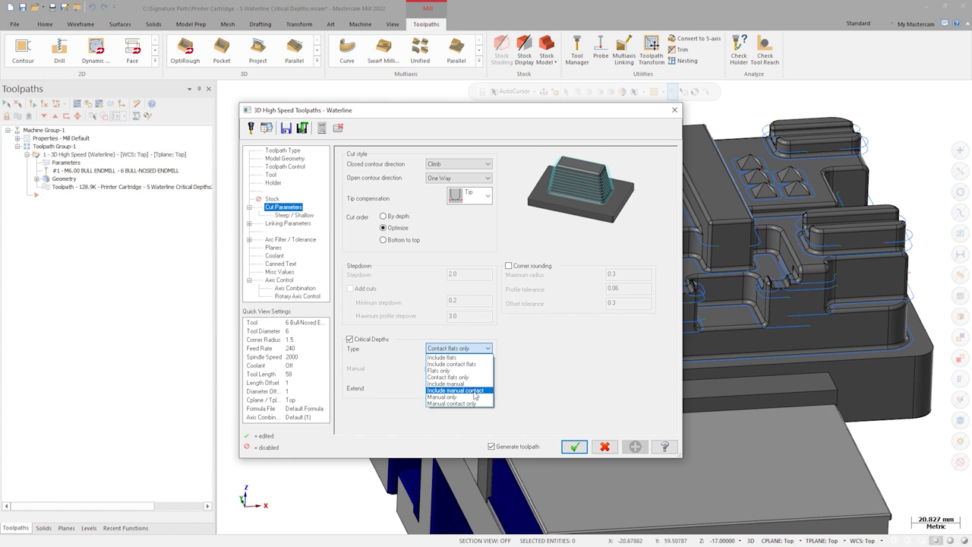
{"action": "left_click", "coordinate": [462, 383]}
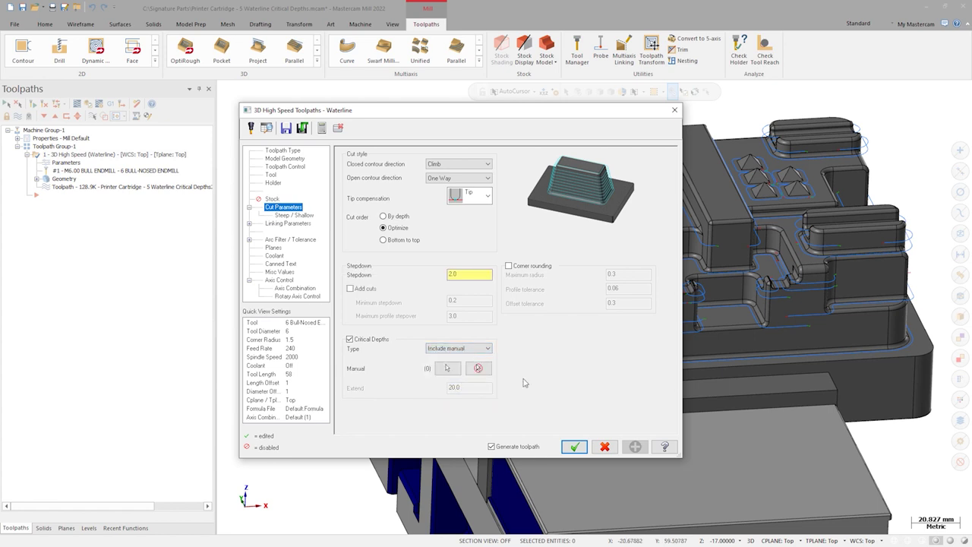
{"action": "left_click", "coordinate": [448, 368]}
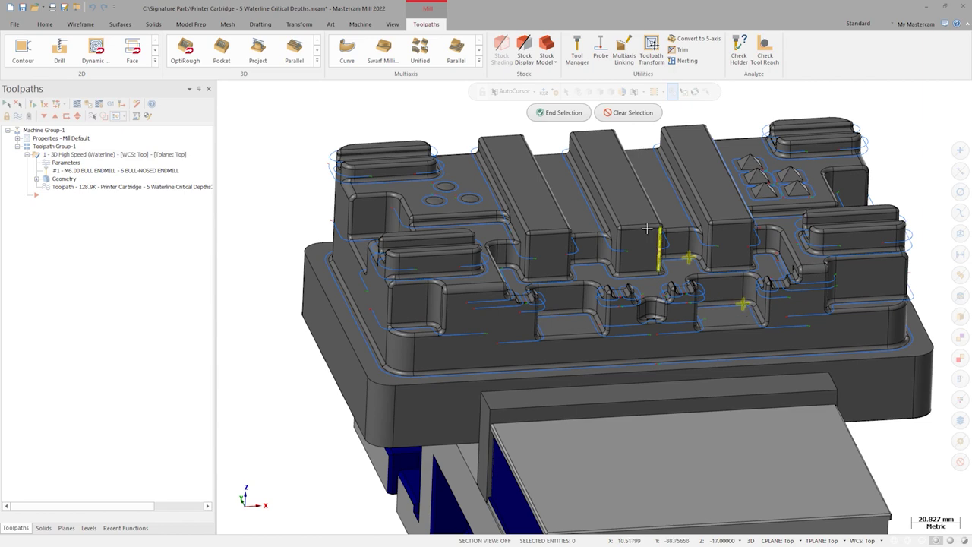
{"action": "left_click", "coordinate": [566, 114]}
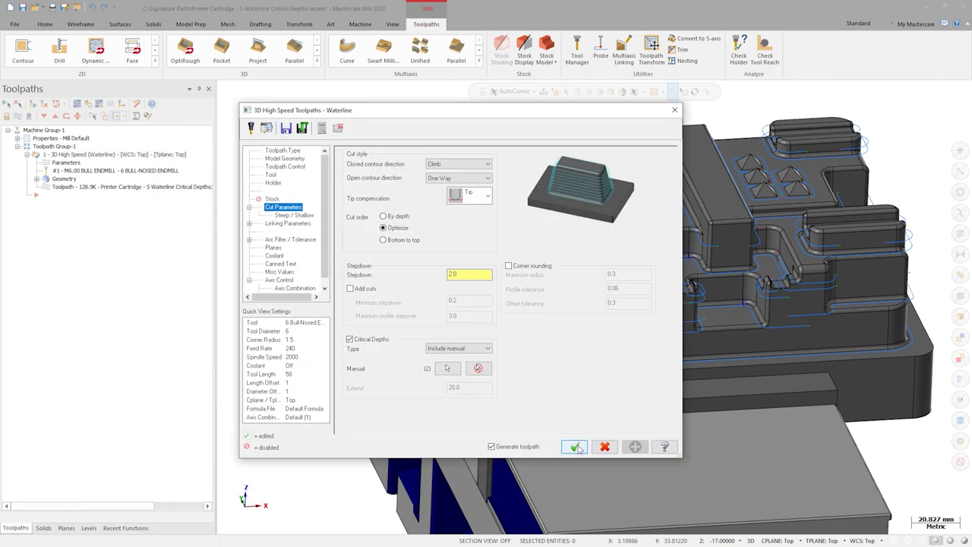
{"action": "left_click", "coordinate": [576, 448]}
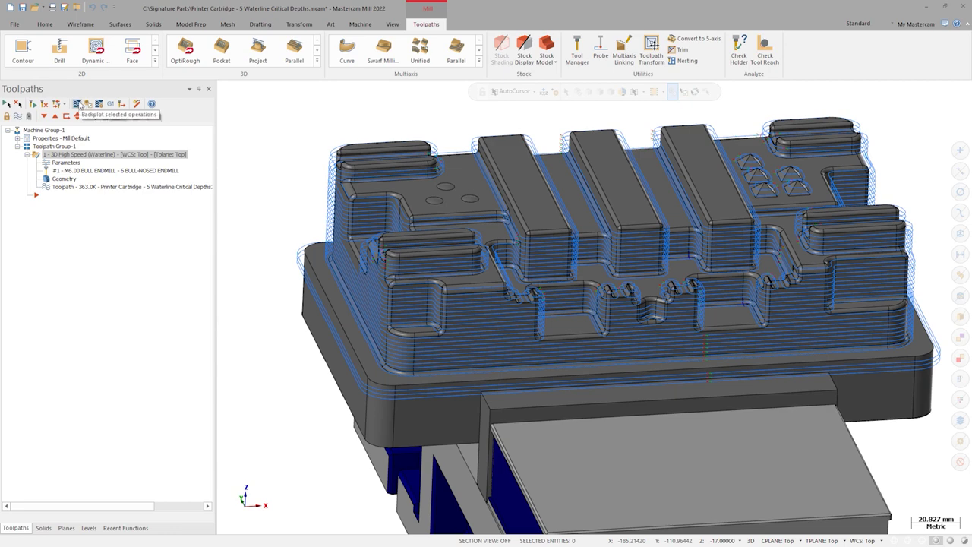
{"action": "left_click", "coordinate": [77, 104]}
Play the Include manual backplot slower, rewind and jump the tool around the pocket, then close it.
{"action": "left_click", "coordinate": [224, 88]}
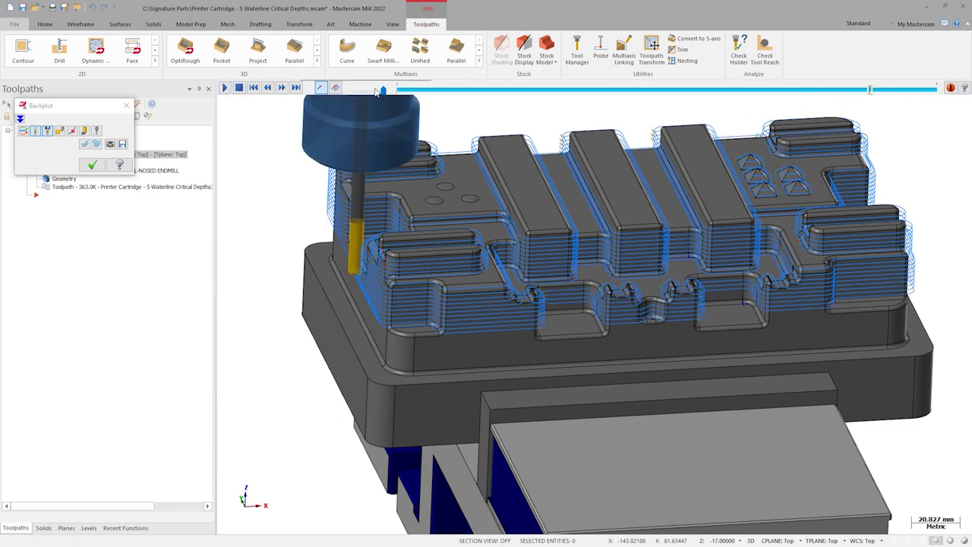
{"action": "left_click_drag", "start_coordinate": [384, 90], "coordinate": [377, 90]}
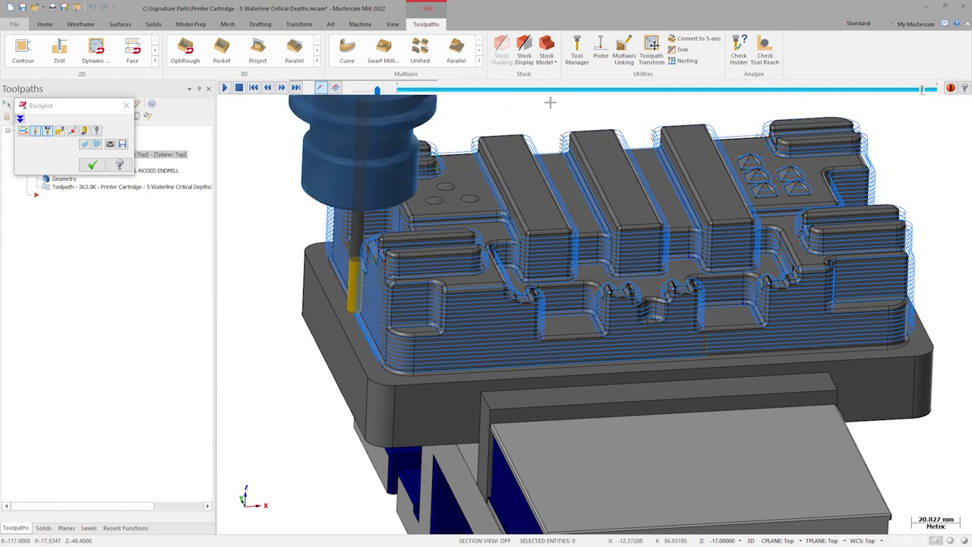
{"action": "mouse_move", "coordinate": [928, 90]}
{"action": "left_mouse_down"}
{"action": "mouse_move", "coordinate": [879, 92]}
{"action": "mouse_move", "coordinate": [897, 95]}
{"action": "left_mouse_up"}
{"action": "scroll", "coordinate": [896, 94], "scroll_direction": "up", "scroll_amount": 3}
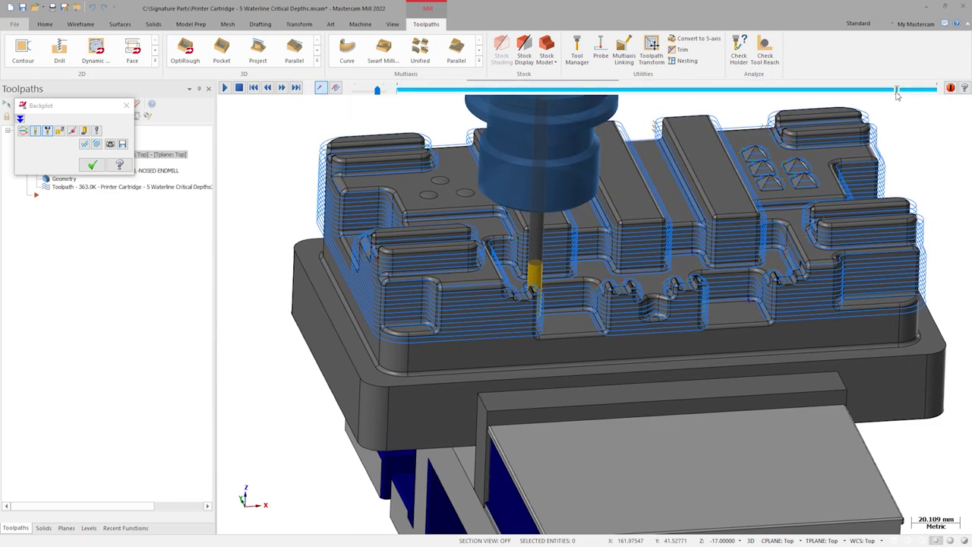
{"action": "scroll", "coordinate": [557, 211], "scroll_direction": "up", "scroll_amount": 5}
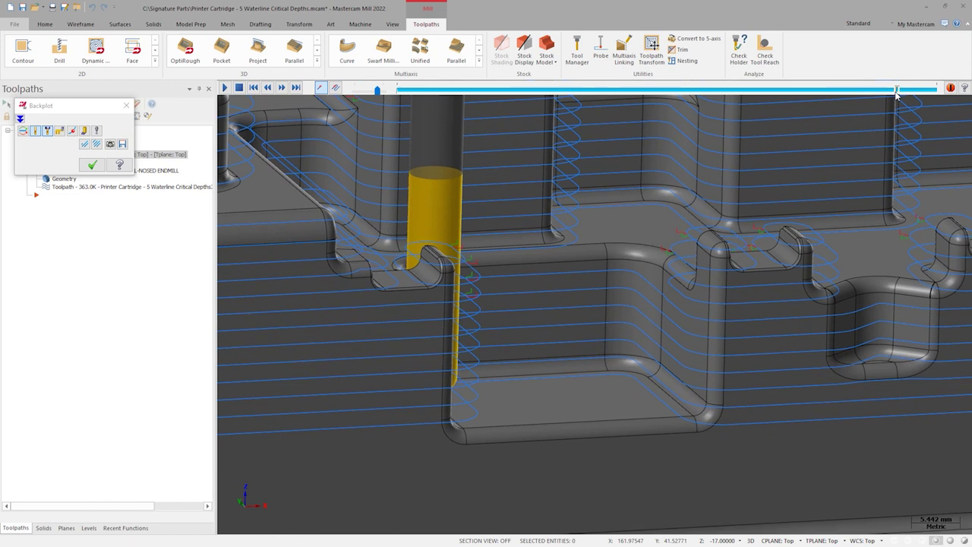
{"action": "left_click", "coordinate": [623, 376]}
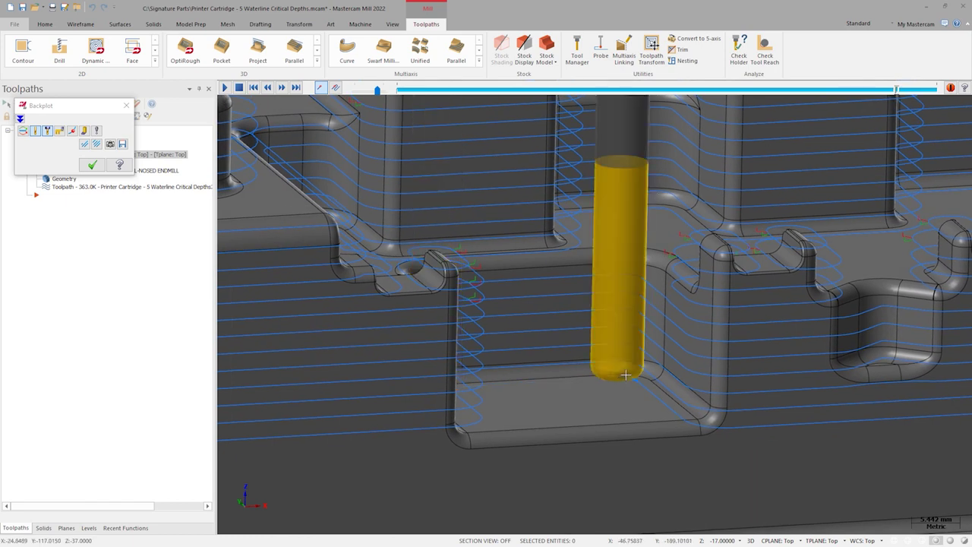
{"action": "left_click", "coordinate": [661, 205]}
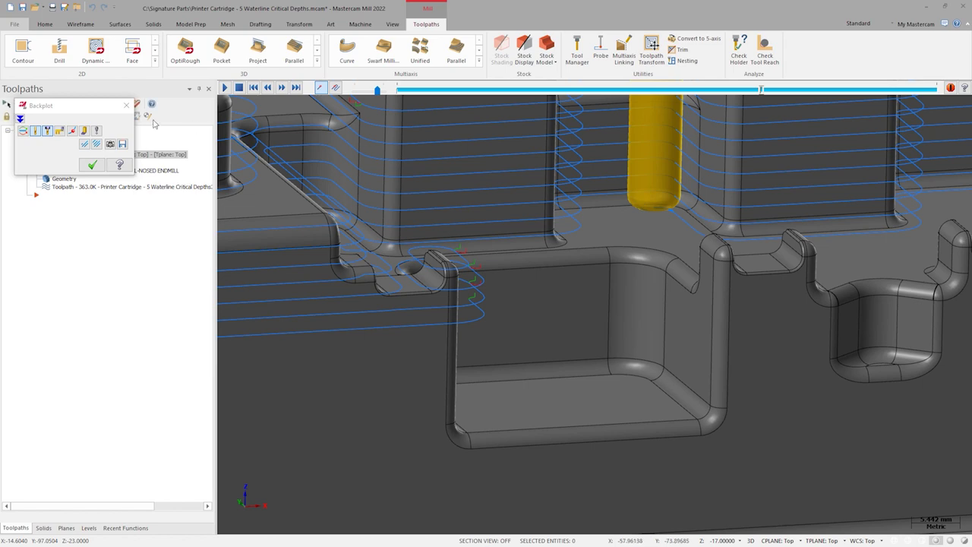
{"action": "left_click", "coordinate": [125, 106]}
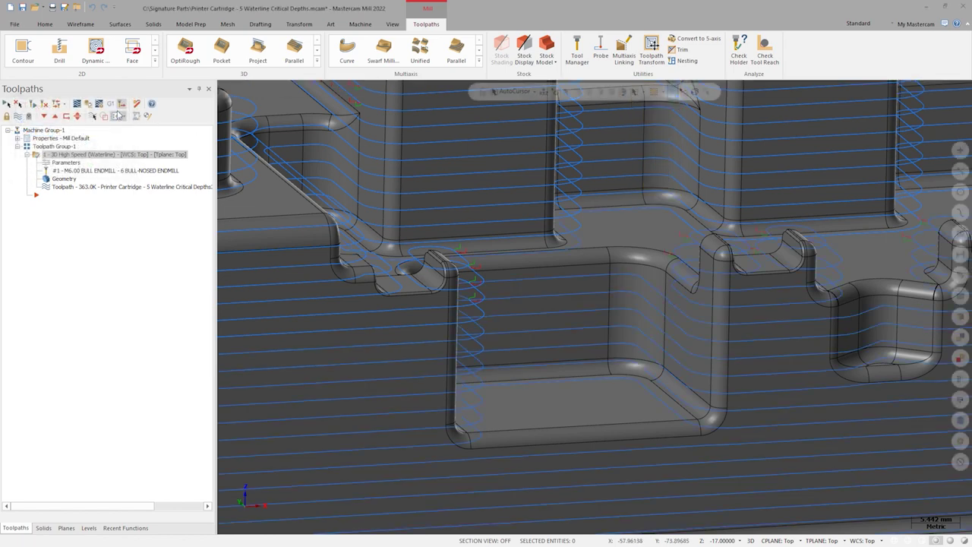
Set the Critical Depths type to Manual only and regenerate the waterline toolpath.
{"action": "left_click", "coordinate": [55, 163]}
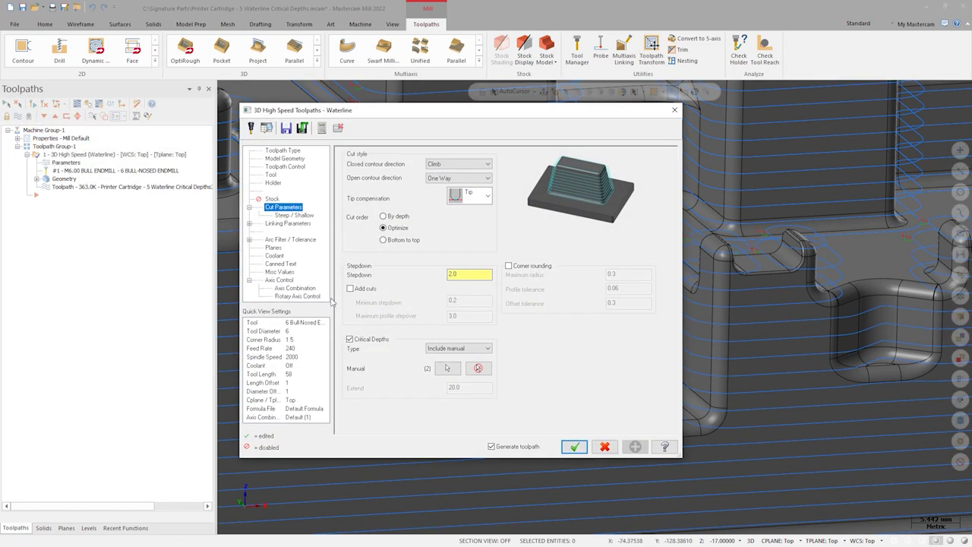
{"action": "left_click", "coordinate": [436, 352]}
{"action": "left_click", "coordinate": [464, 397]}
{"action": "left_click", "coordinate": [575, 447]}
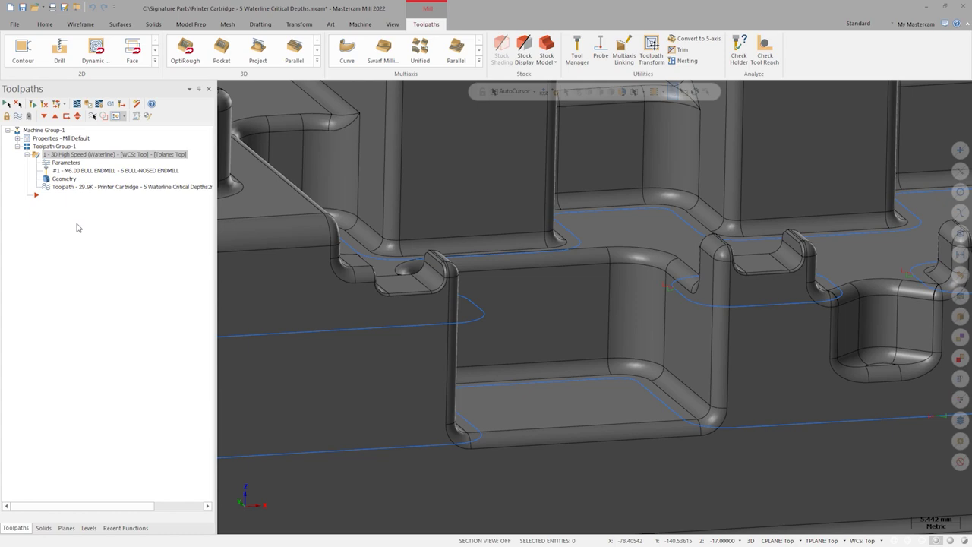
Backplot the Manual only toolpath with the whole part and vise in view, then close it.
{"action": "key", "text": "alt+F1"}
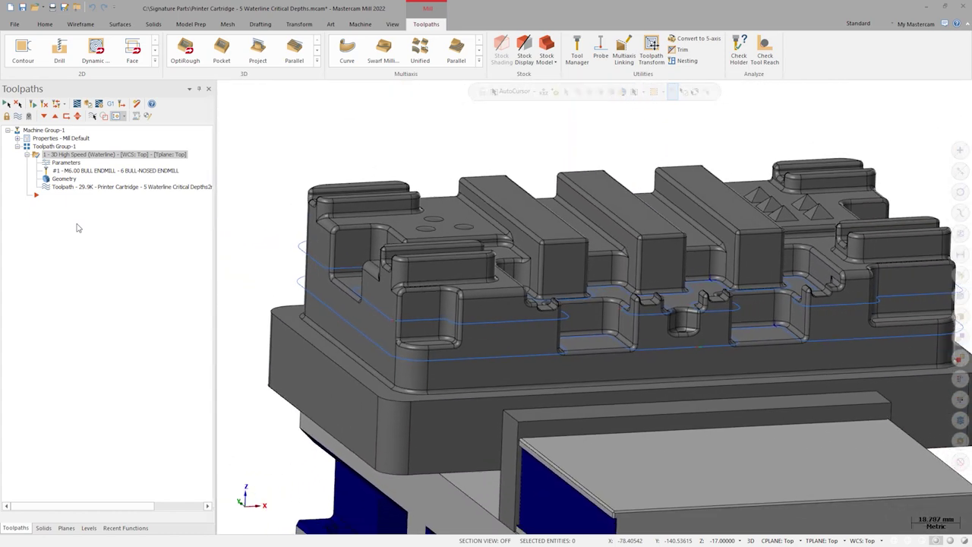
{"action": "left_click", "coordinate": [78, 104]}
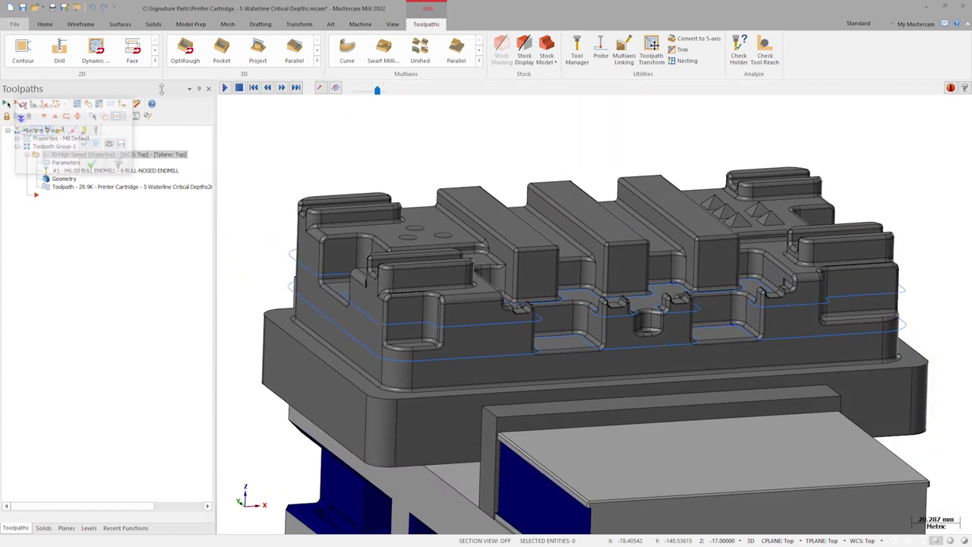
{"action": "left_click_drag", "start_coordinate": [400, 89], "coordinate": [958, 135]}
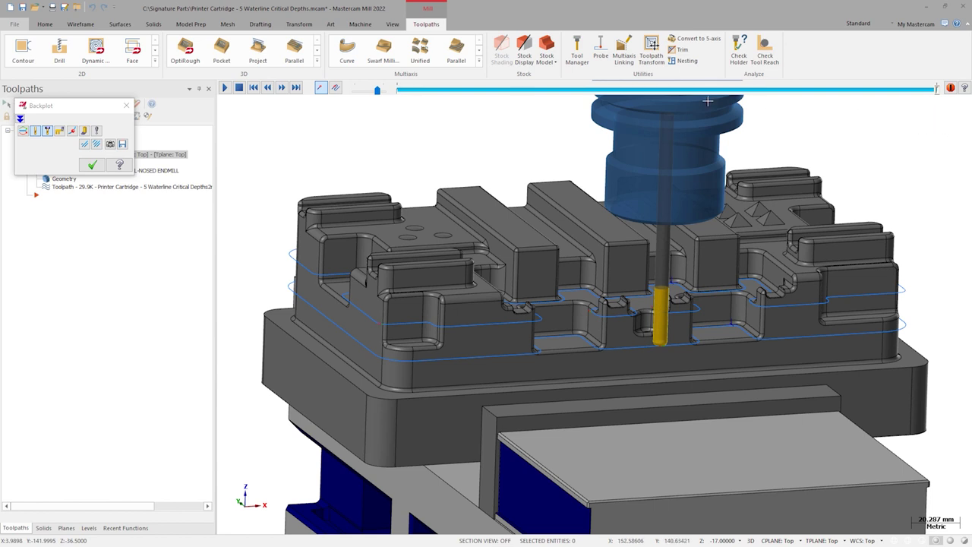
{"action": "left_click", "coordinate": [124, 107]}
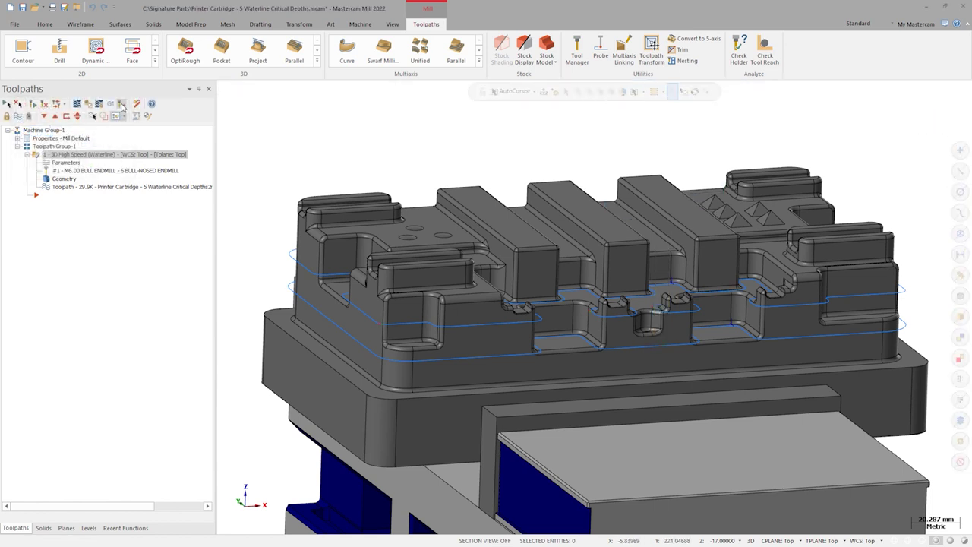
Set the Critical Depths type to Include manual contact and regenerate the toolpath.
{"action": "left_click", "coordinate": [55, 164]}
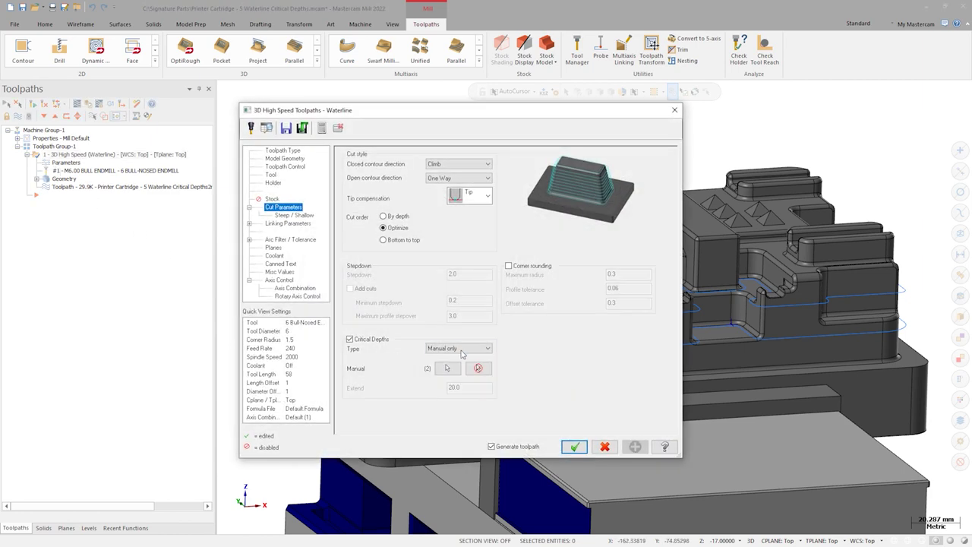
{"action": "left_click", "coordinate": [461, 353]}
{"action": "left_click", "coordinate": [473, 393]}
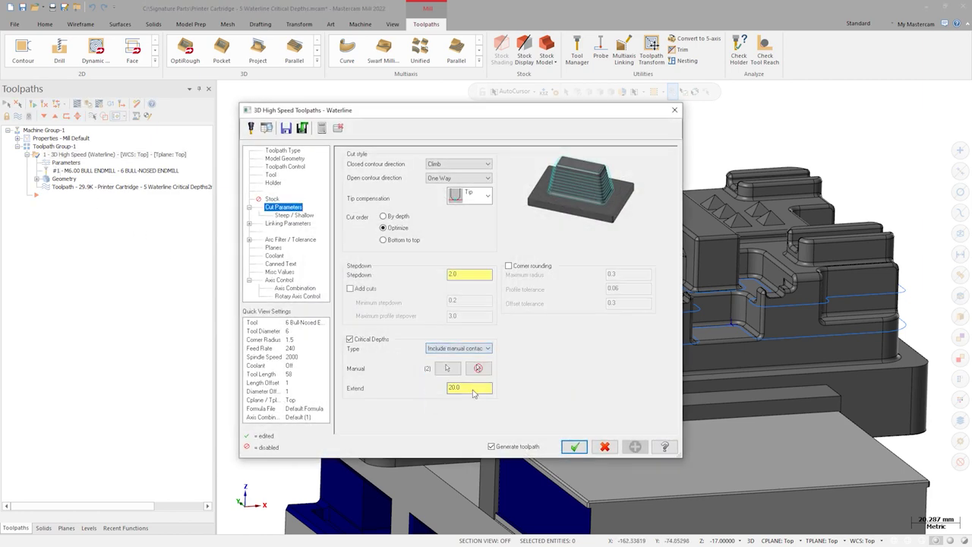
{"action": "left_click", "coordinate": [575, 447]}
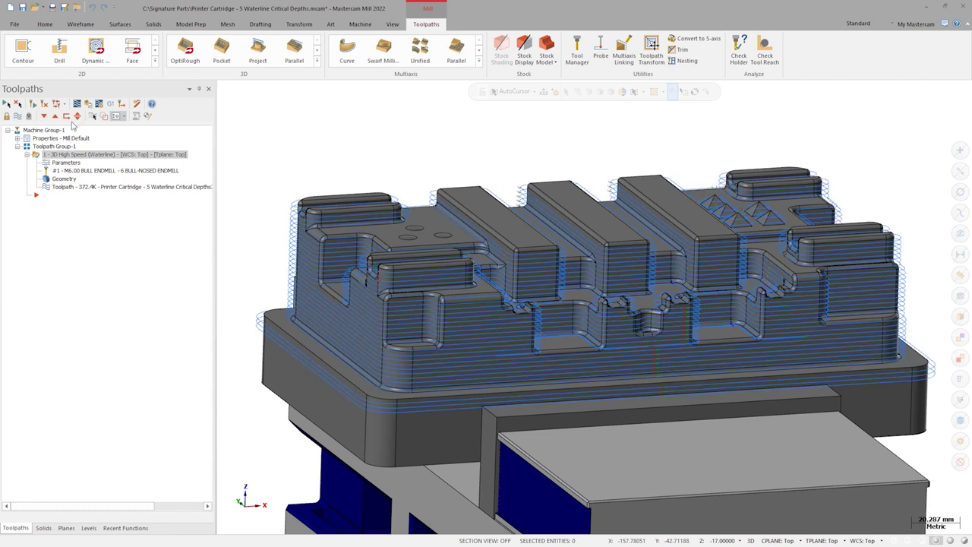
Play the backplot, jumping the tool to a pocket-floor point up close, then close it.
{"action": "left_click", "coordinate": [77, 104]}
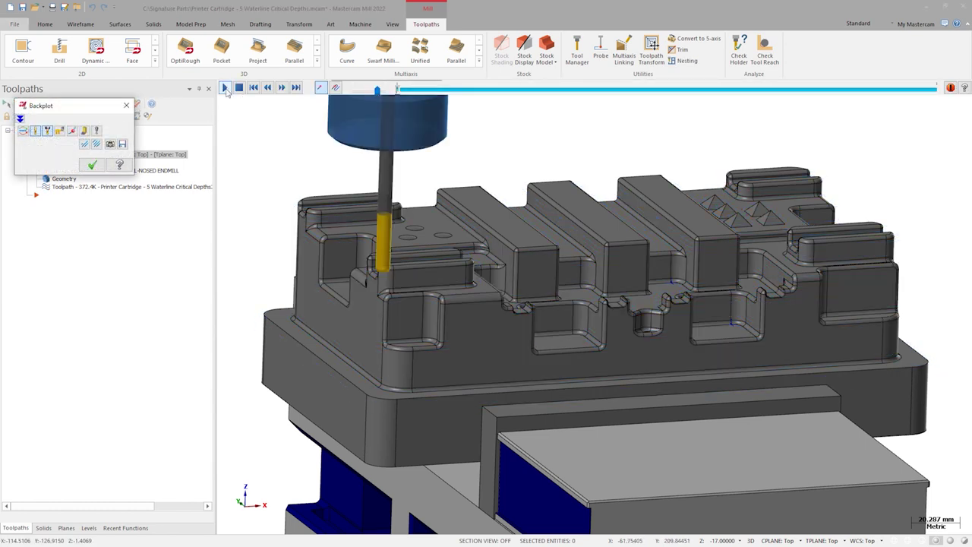
{"action": "left_click", "coordinate": [225, 88]}
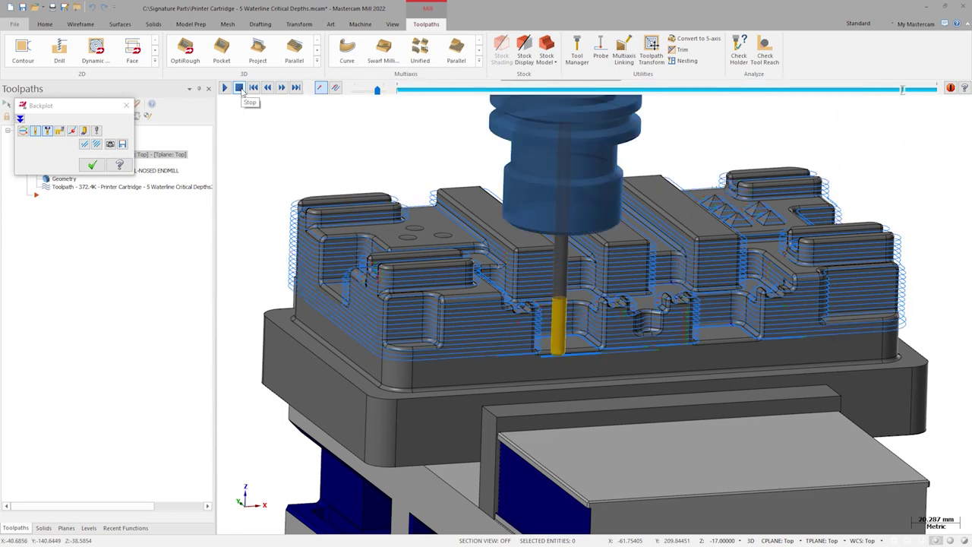
{"action": "key", "text": "Page_Up"}
{"action": "key", "text": "Page_Up"}
{"action": "key", "text": "Page_Up"}
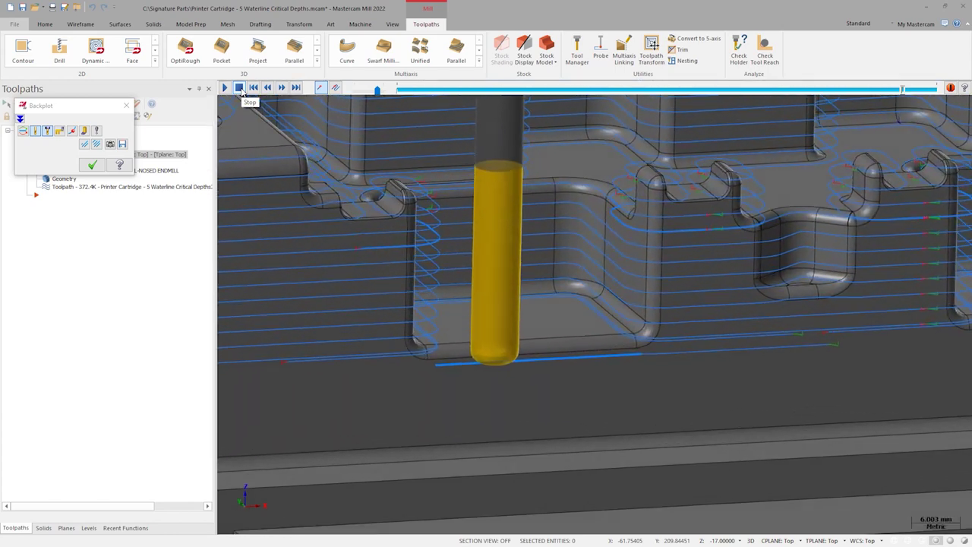
{"action": "scroll", "coordinate": [626, 282], "scroll_direction": "up", "scroll_amount": 3}
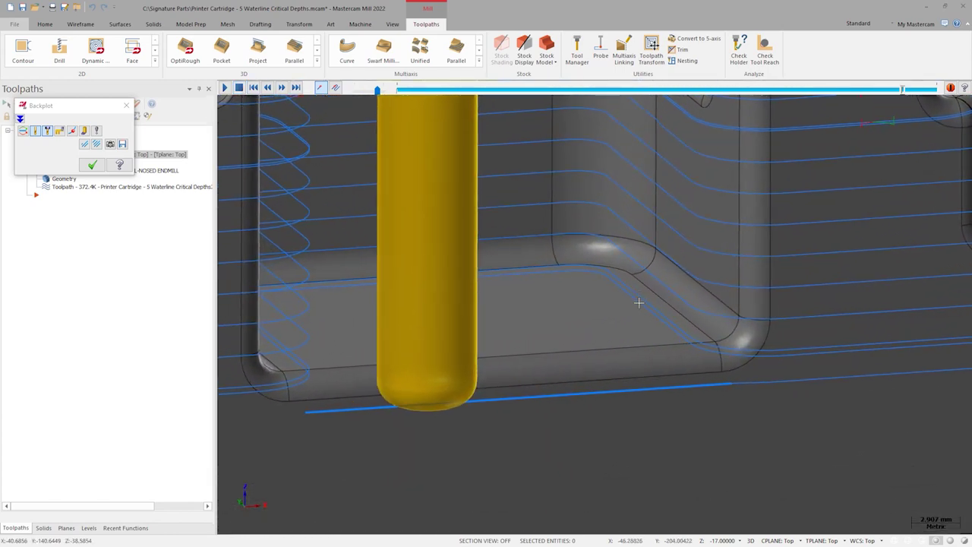
{"action": "left_click", "coordinate": [636, 302]}
{"action": "key", "text": "Page_Down"}
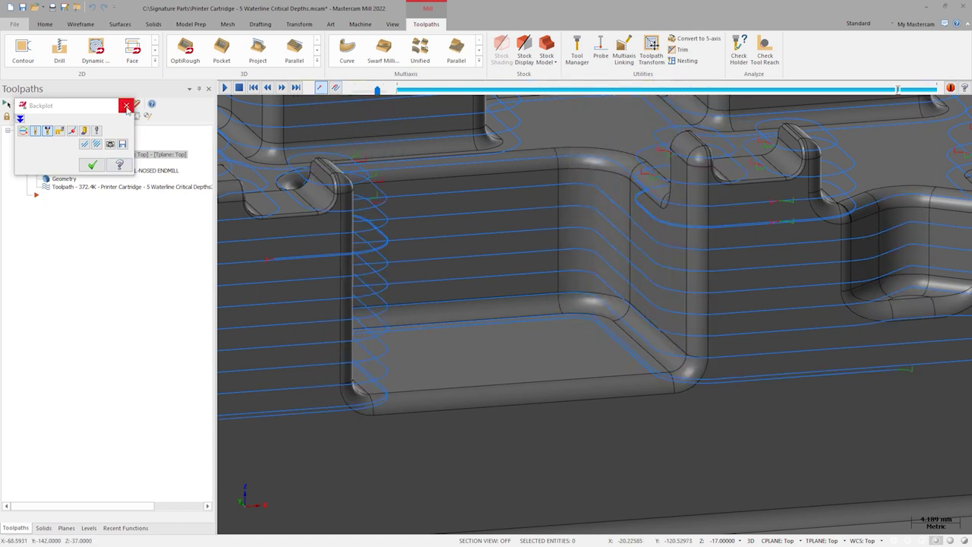
{"action": "left_click", "coordinate": [126, 105]}
Set the waterline Critical Depths type to Manual contact only and regenerate the toolpath.
{"action": "left_click", "coordinate": [56, 164]}
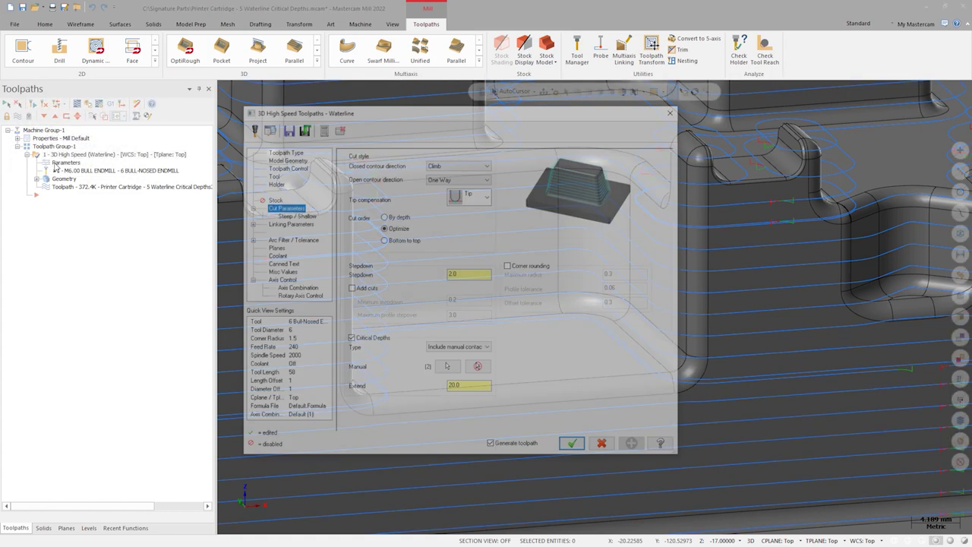
{"action": "left_click", "coordinate": [477, 348]}
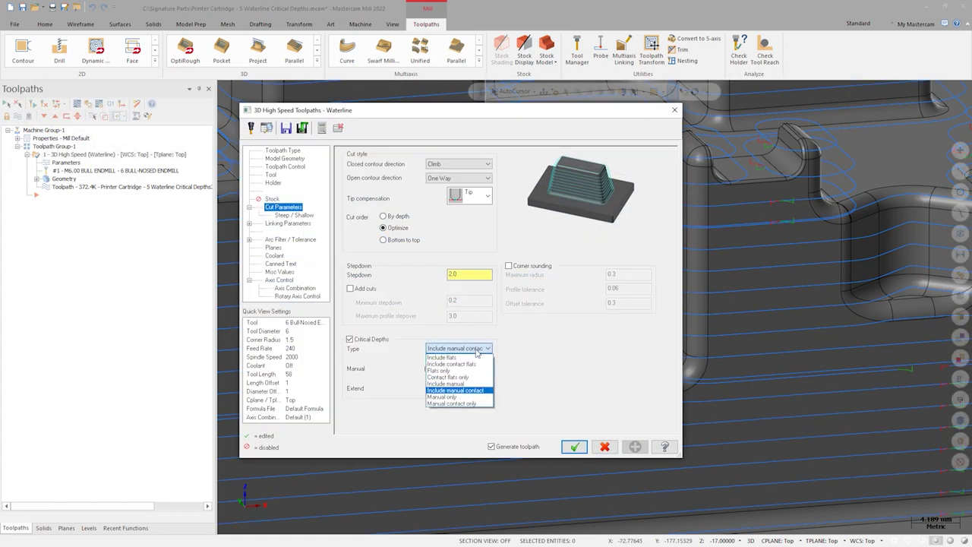
{"action": "left_click", "coordinate": [471, 406]}
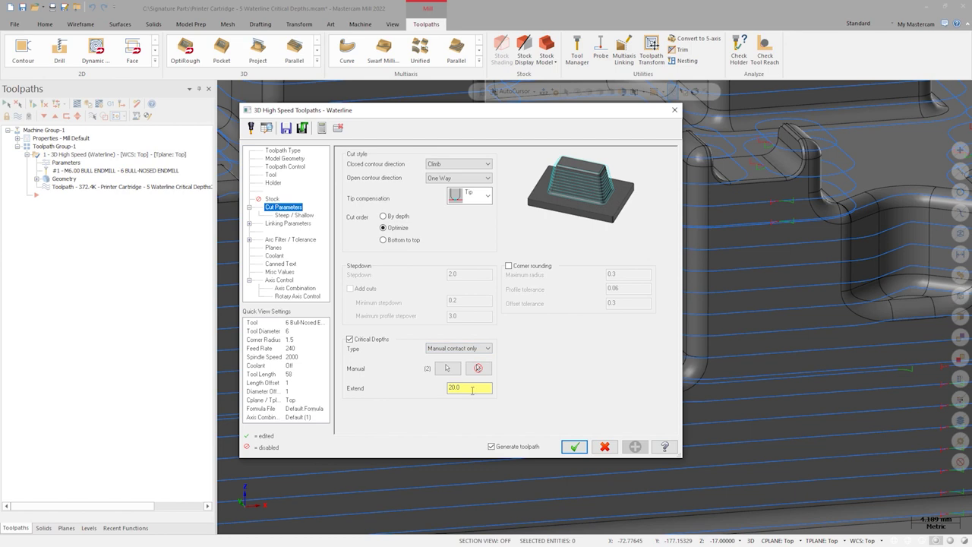
{"action": "left_click", "coordinate": [575, 447]}
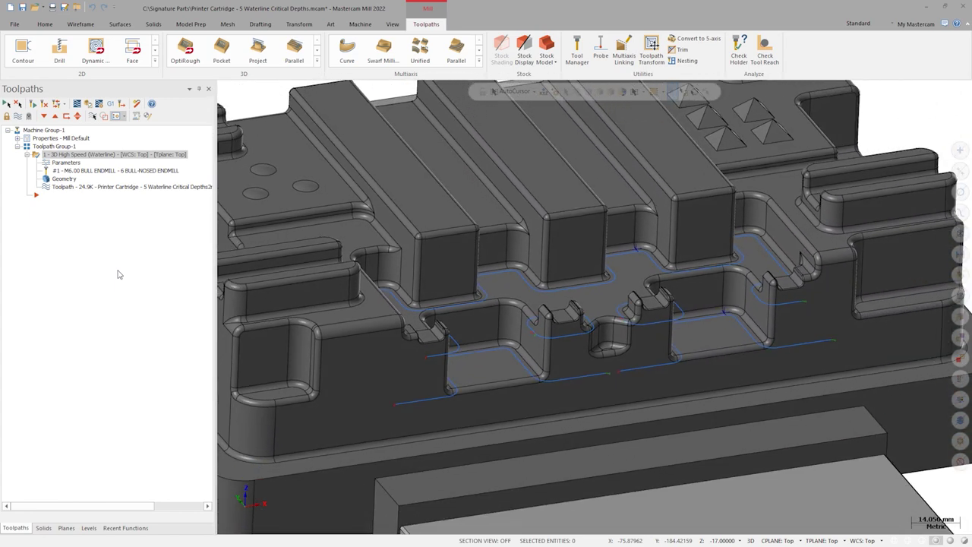
Backplot the regenerated waterline toolpath, adjusting the playback speed while it runs.
{"action": "left_click", "coordinate": [76, 105]}
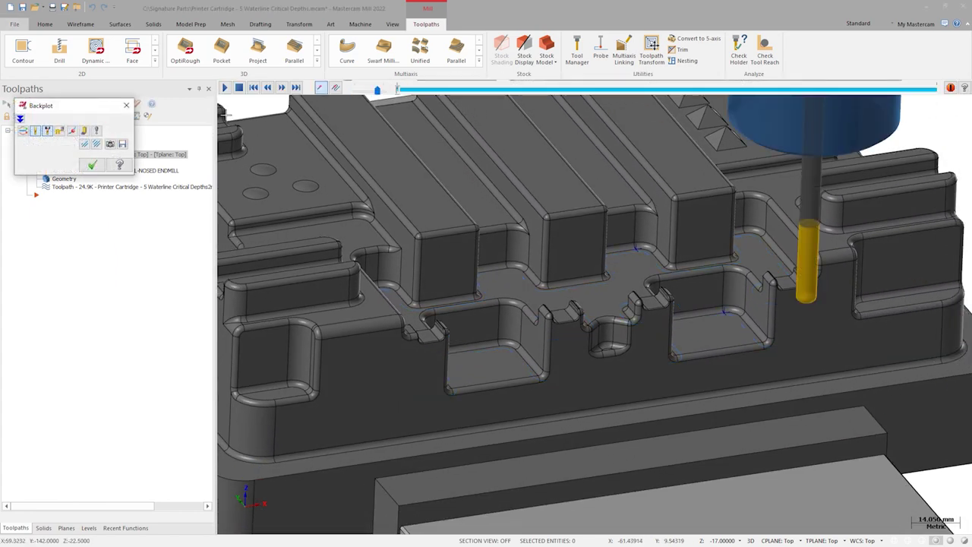
{"action": "left_click_drag", "start_coordinate": [382, 92], "coordinate": [373, 93]}
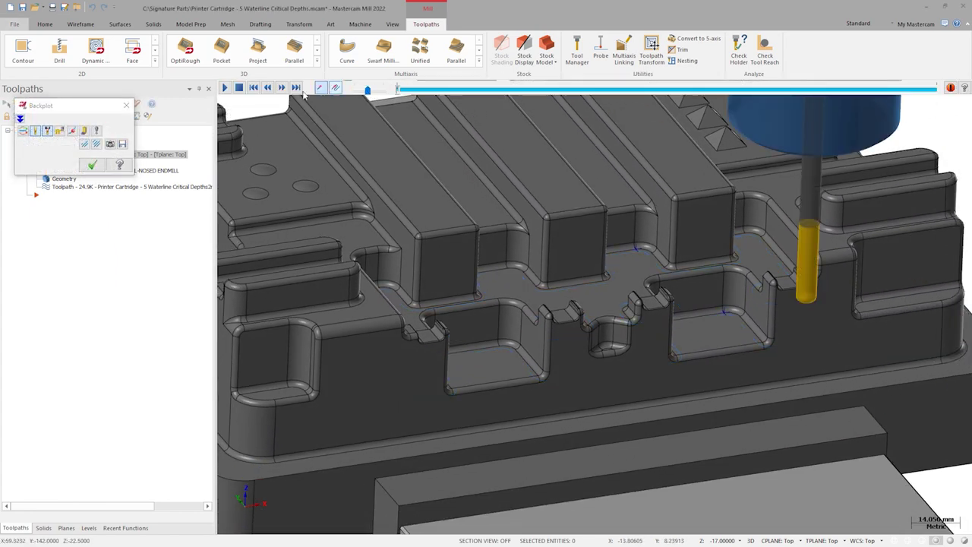
{"action": "left_click", "coordinate": [225, 87]}
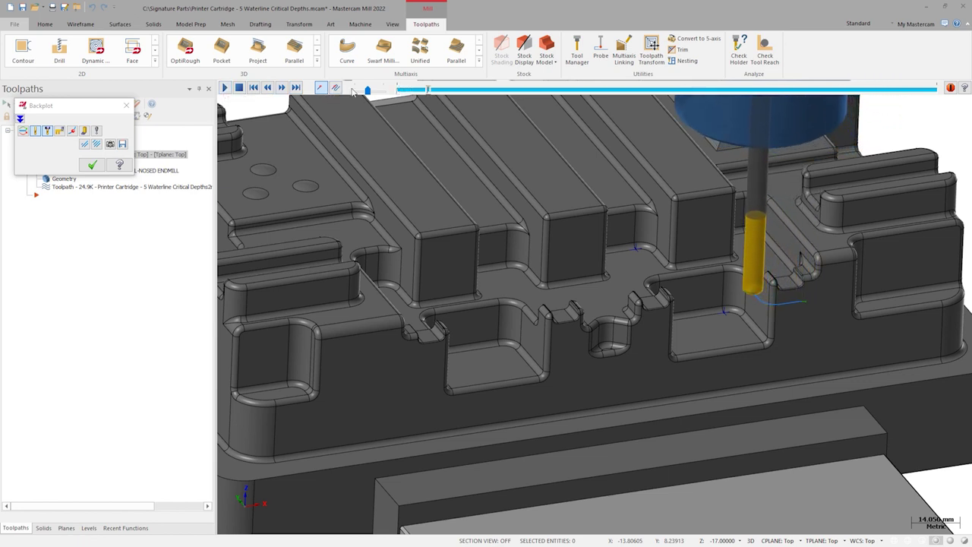
{"action": "left_click_drag", "start_coordinate": [370, 92], "coordinate": [384, 92]}
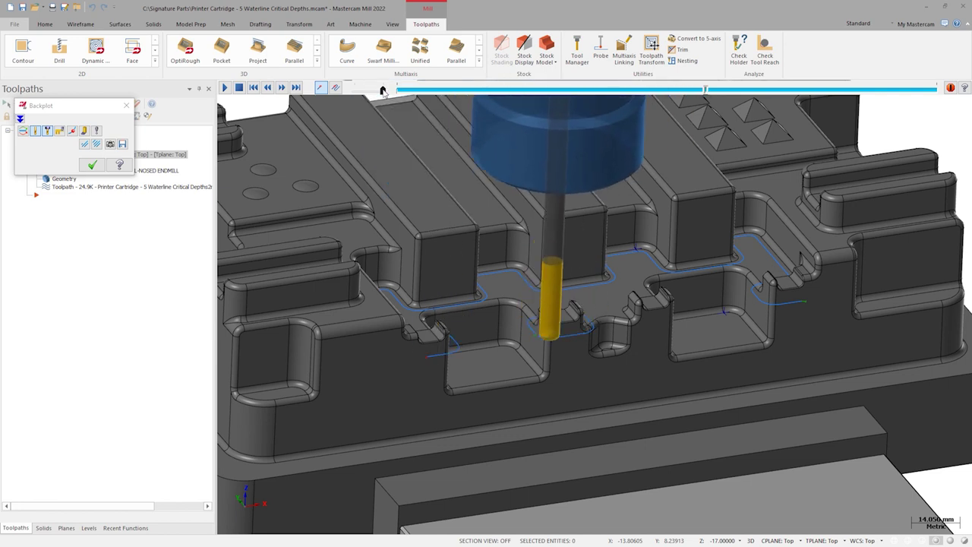